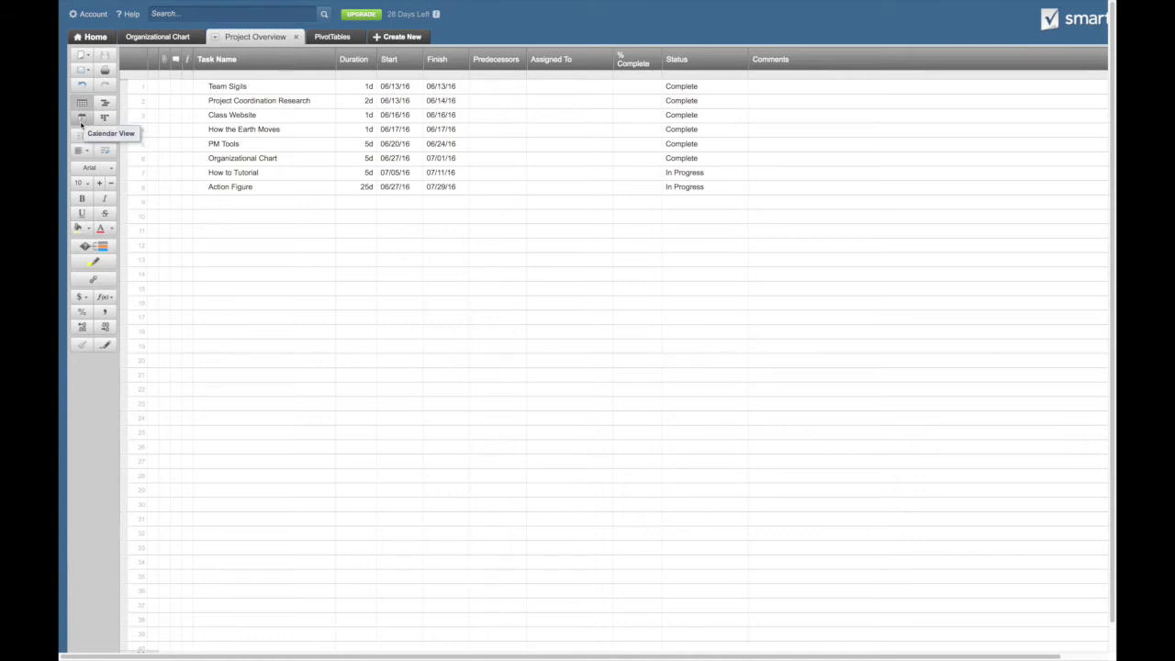
# Step: Display the Project Overview sheet as a calendar and accept calendar settings that show date ranges from Start to Finish
pyautogui.click(81, 120)
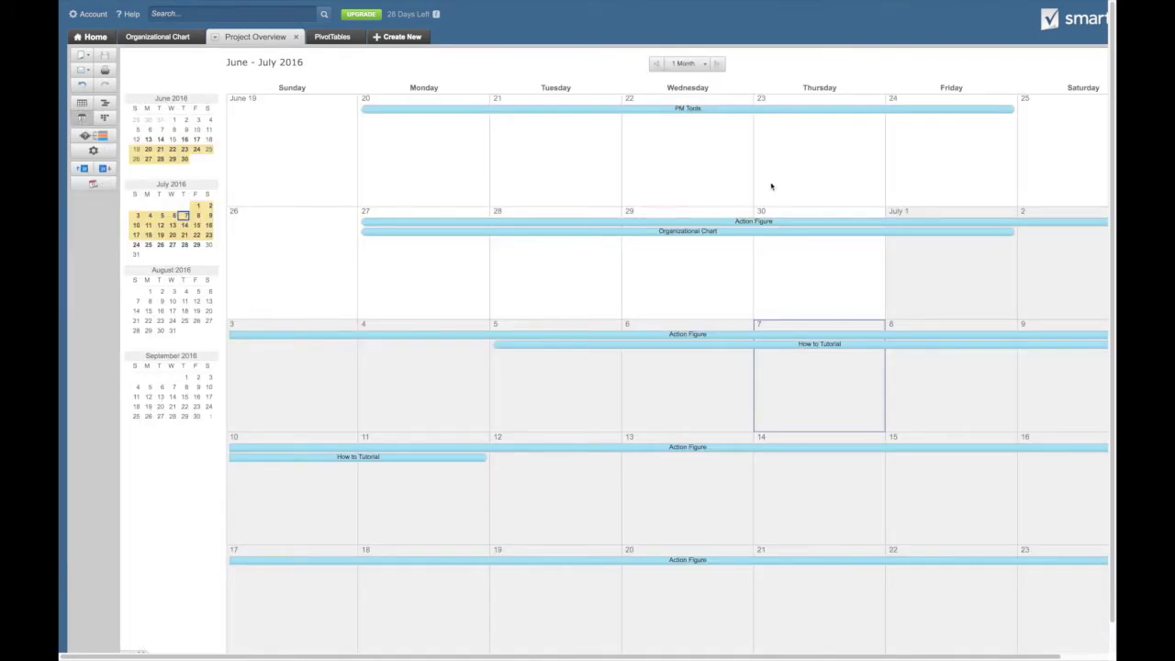
pyautogui.click(93, 151)
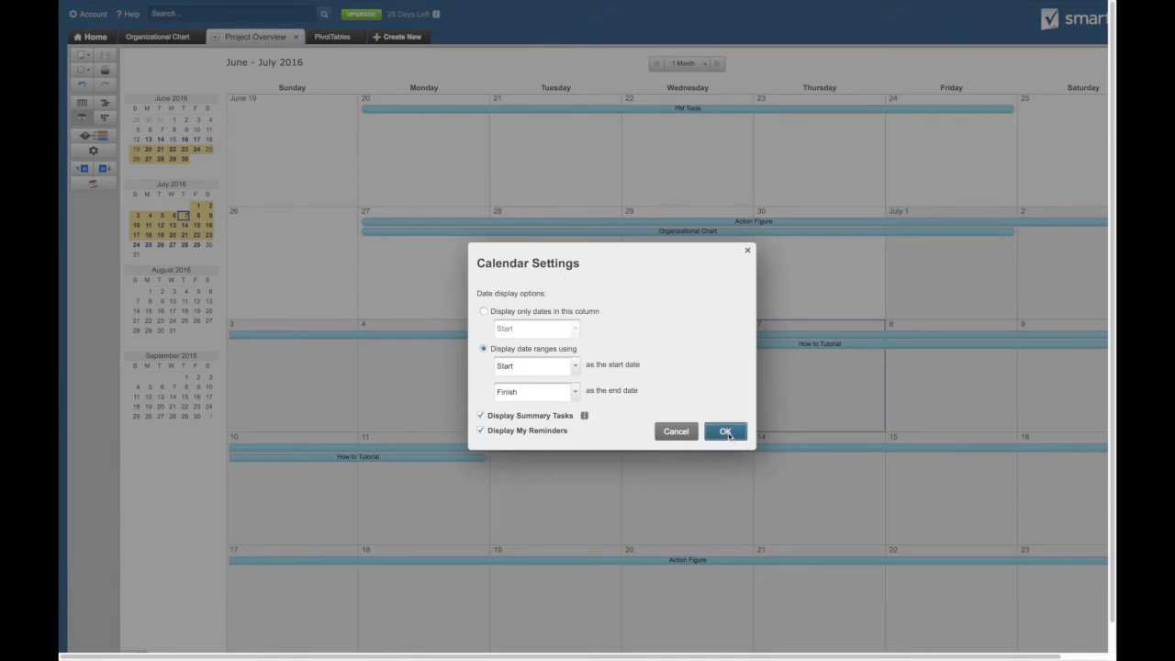
pyautogui.click(726, 433)
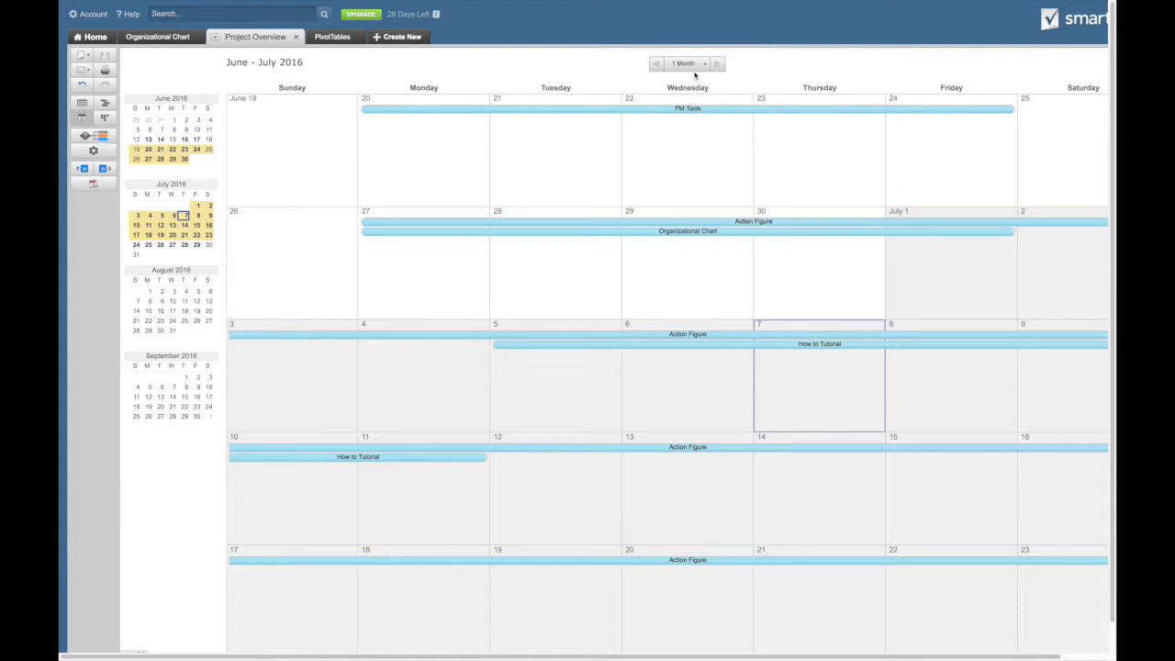
# Step: Set the calendar's displayed time span to 1 Week, and return it to 1 Month
pyautogui.click(696, 70)
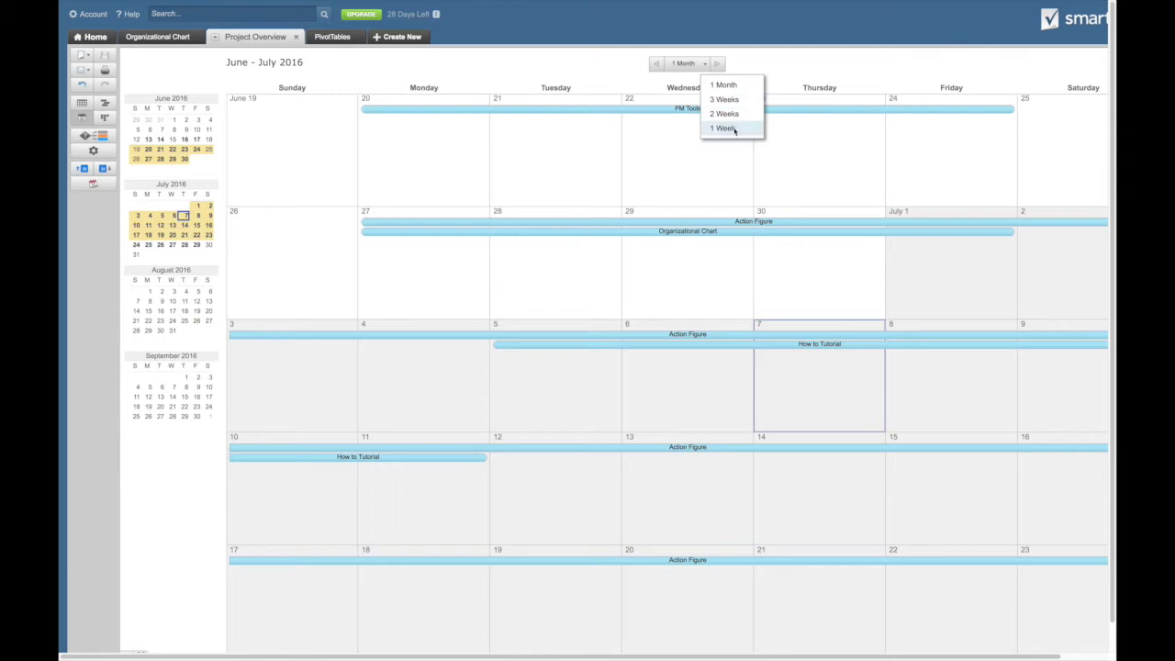
pyautogui.click(724, 128)
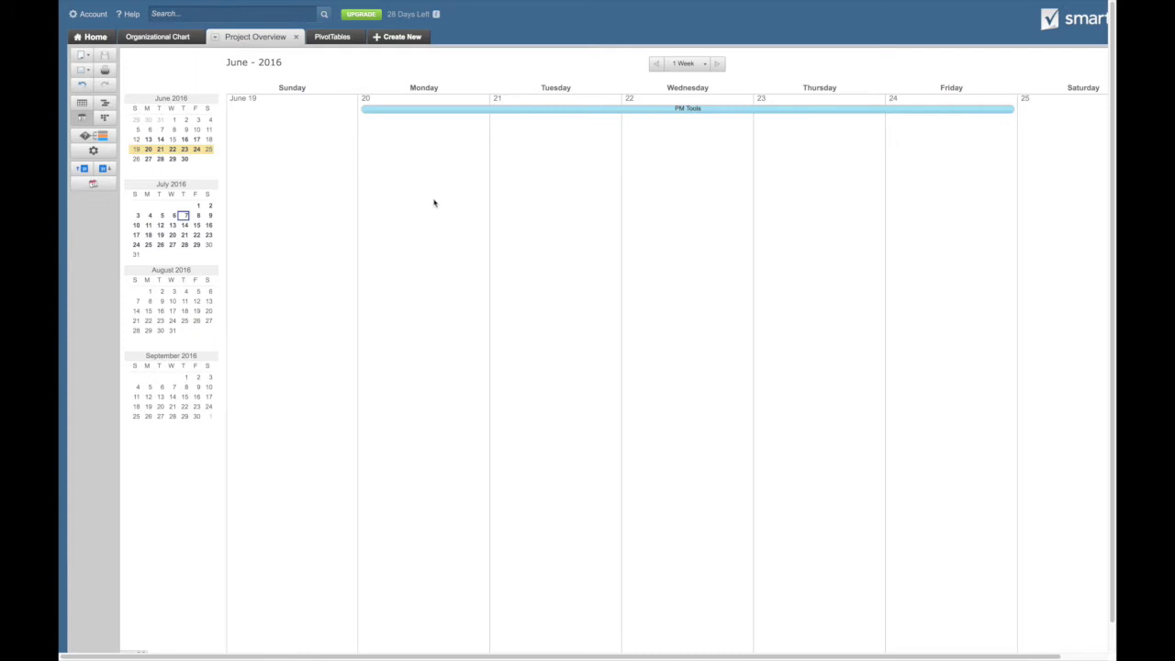
pyautogui.scroll(-1, 420, 178)
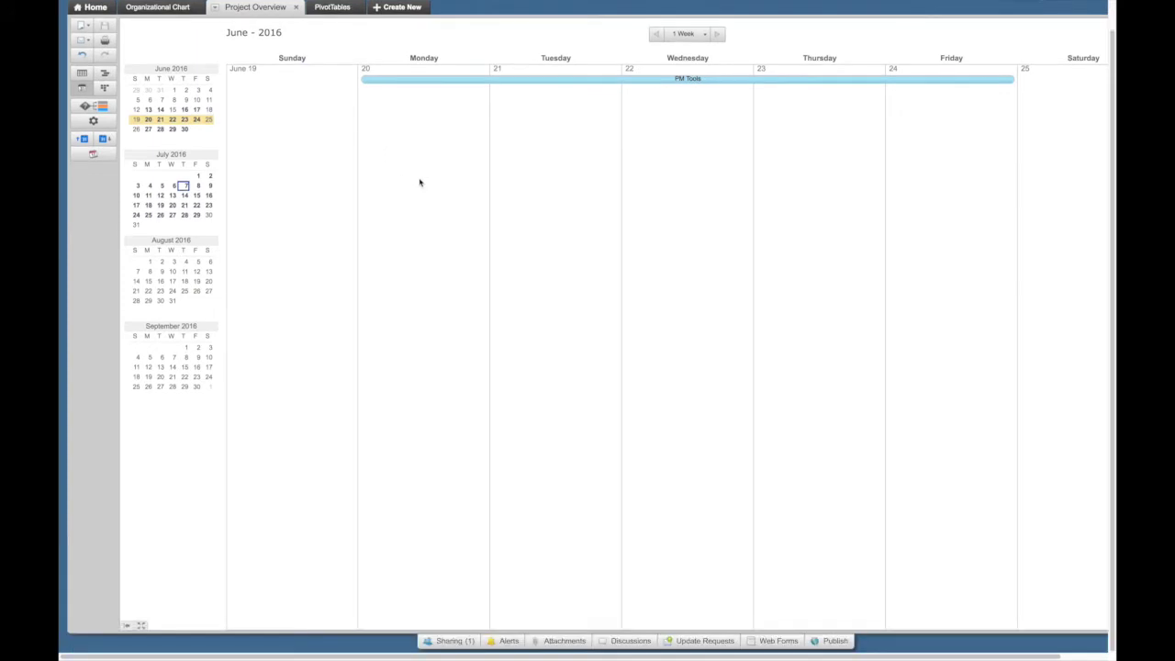
pyautogui.scroll(1, 454, 166)
pyautogui.click(702, 35)
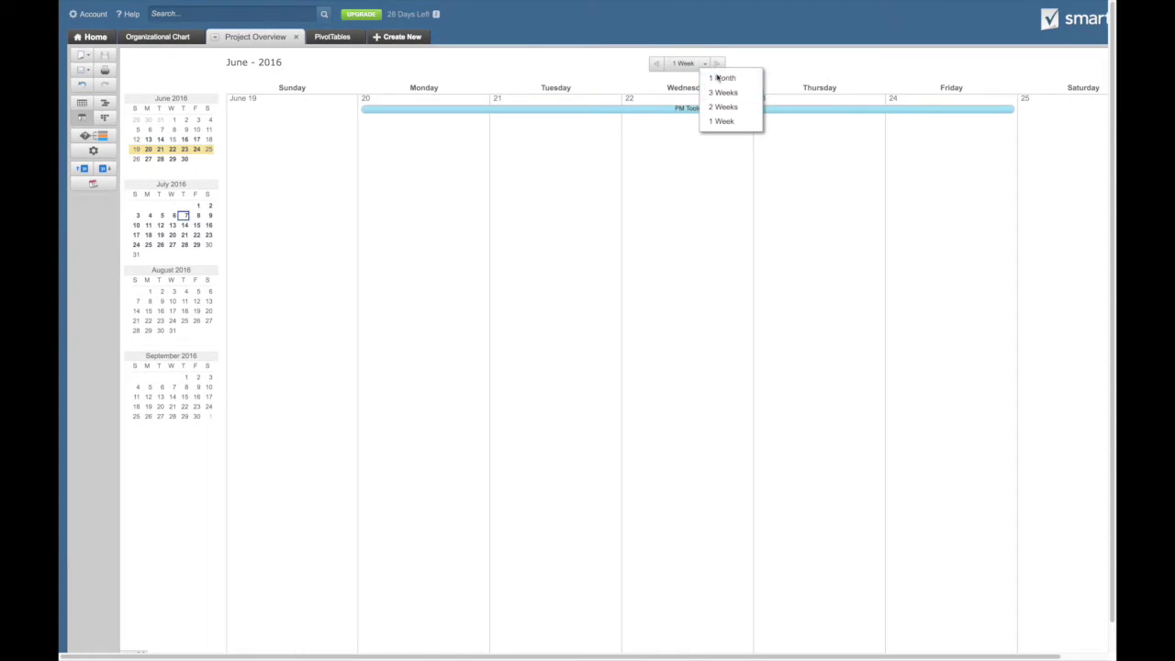
pyautogui.click(719, 78)
# Step: Color the PM Tools task bar in the calendar black
pyautogui.scroll(-1, 352, 220)
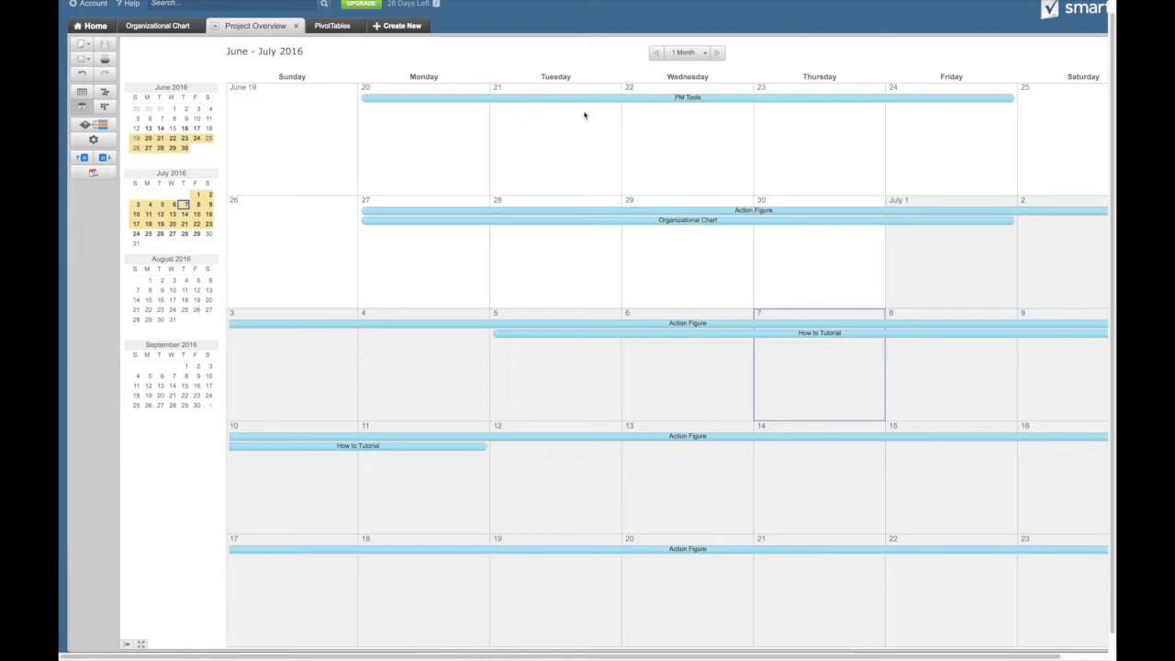
pyautogui.rightClick(618, 102)
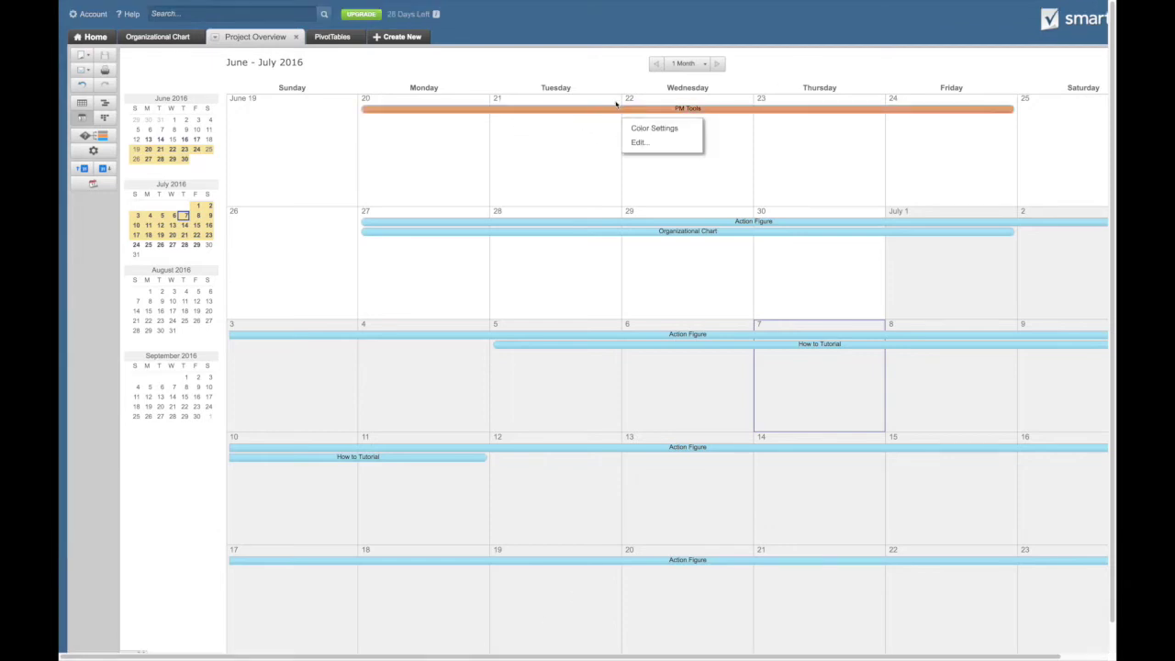
pyautogui.click(657, 129)
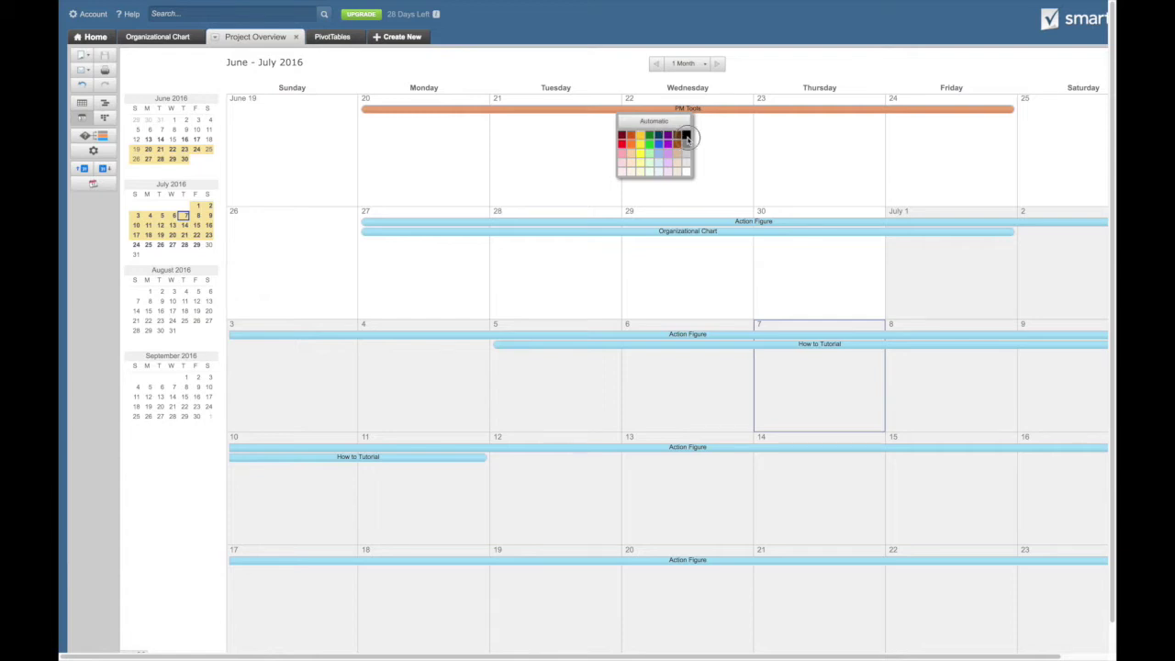
pyautogui.click(686, 135)
# Step: Change the color of the PM Tools task bar to blue
pyautogui.rightClick(582, 110)
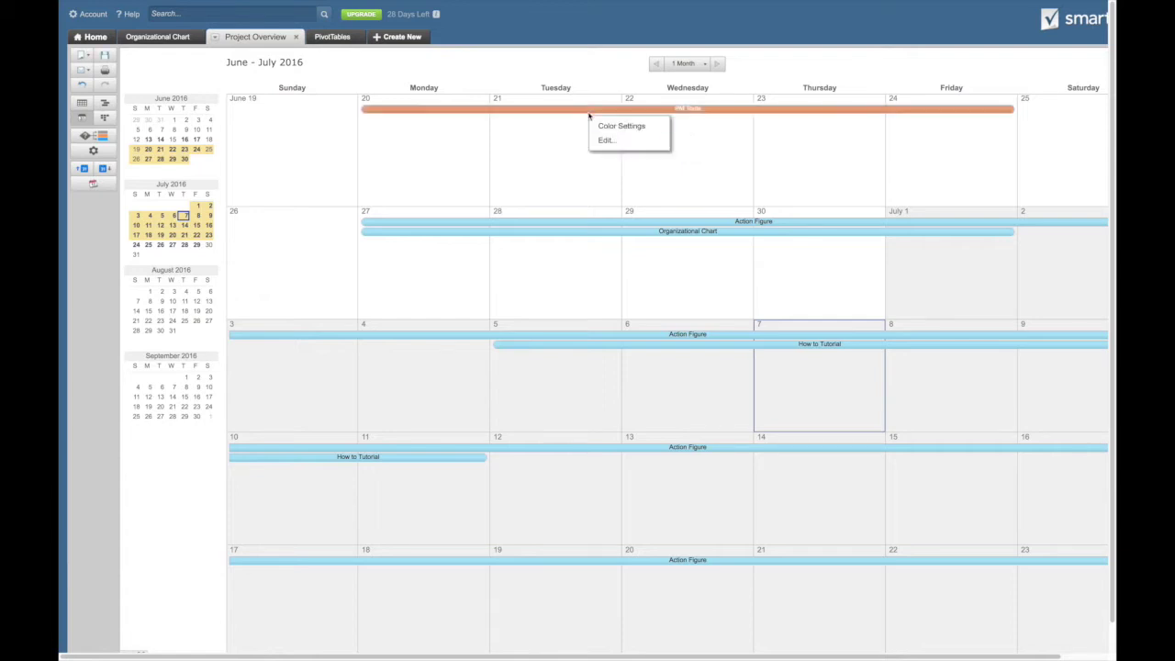
pyautogui.click(603, 122)
pyautogui.click(626, 148)
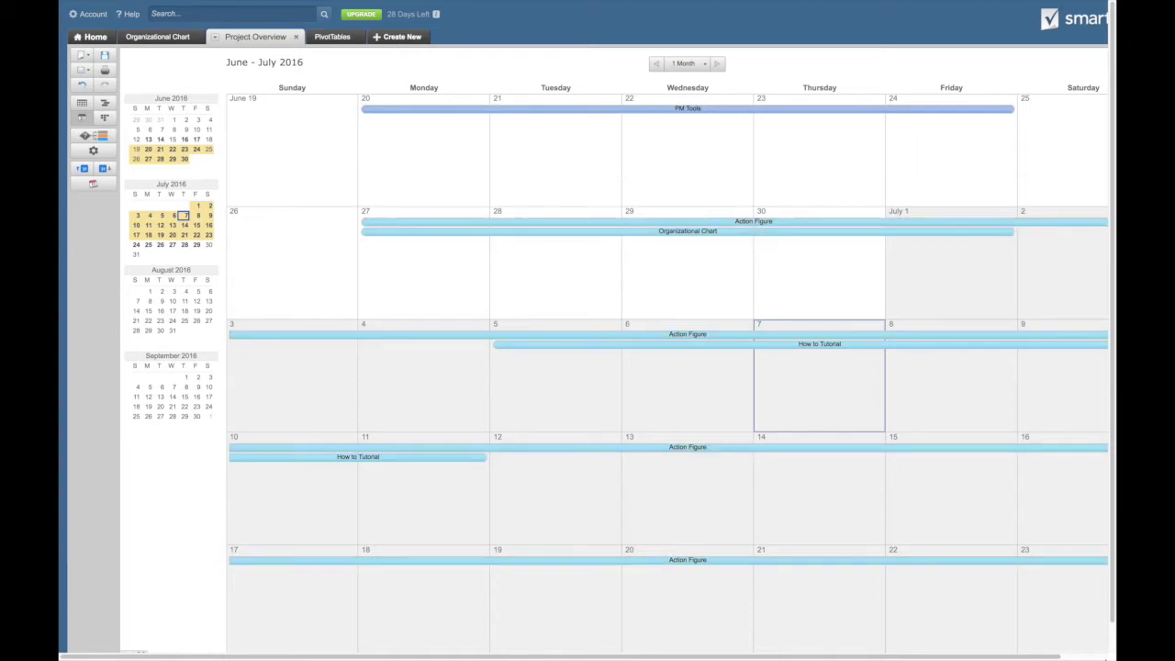
# Step: Edit the PM Tools task from the calendar so its name reads "PM tools", and save the change
pyautogui.doubleClick(496, 111)
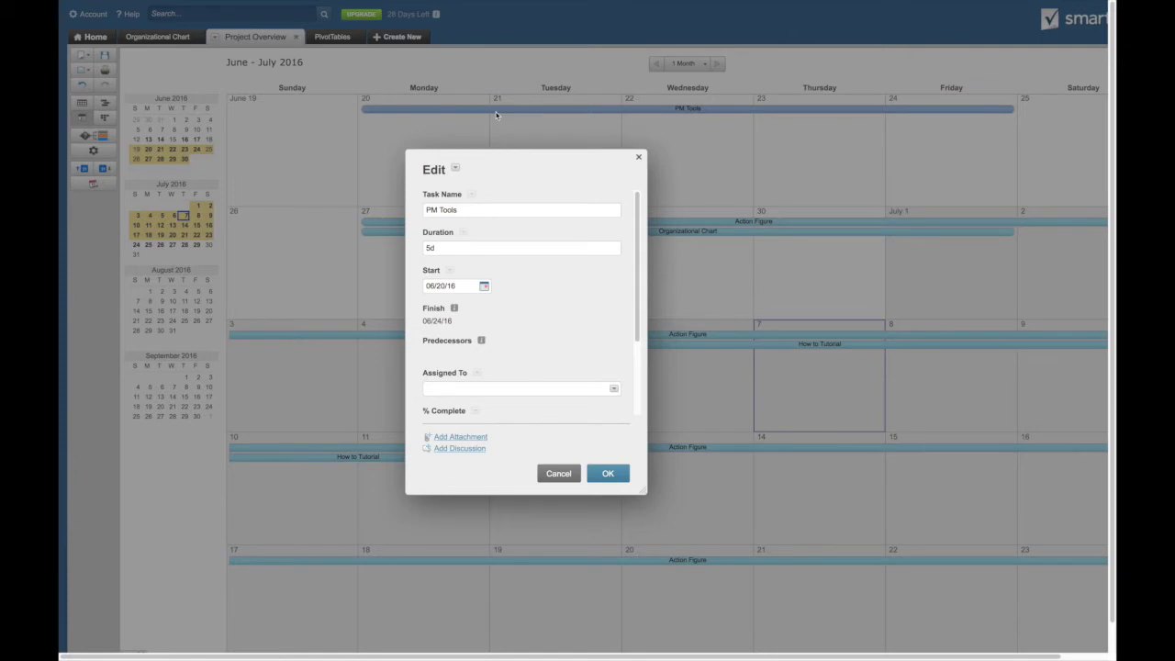
pyautogui.click(578, 208)
pyautogui.write('jdjk')
pyautogui.press('Return')
pyautogui.press('BackSpace')
pyautogui.click(627, 472)
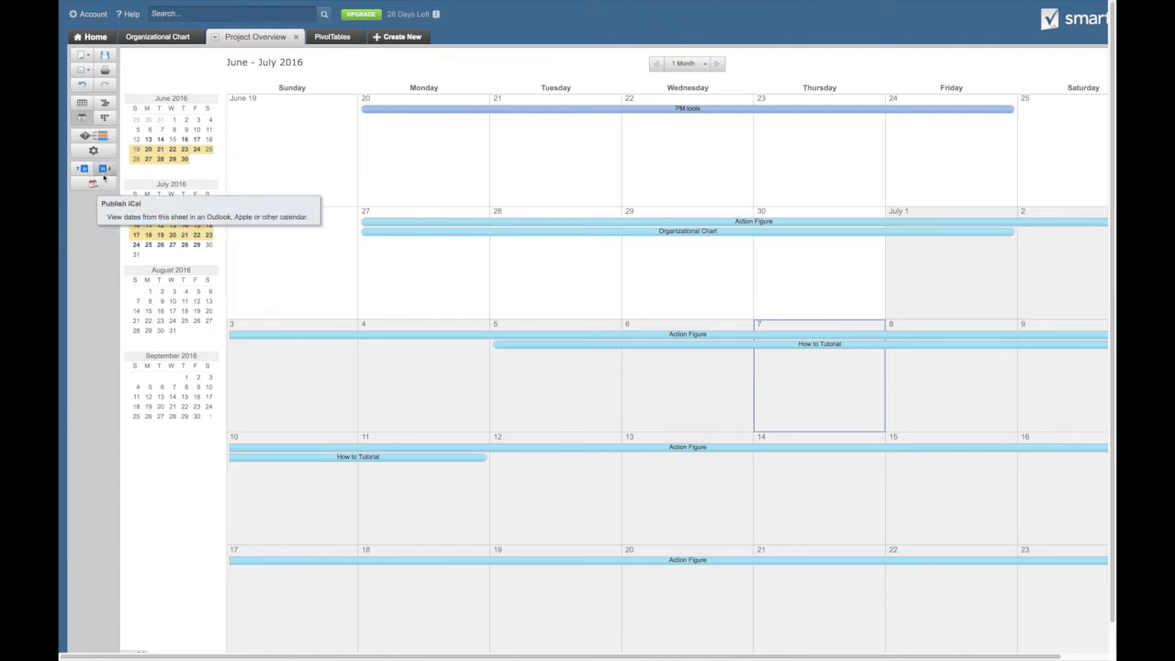
# Step: Try to turn on a Google Calendar overlay for the project calendar, and cancel the setup
pyautogui.click(104, 170)
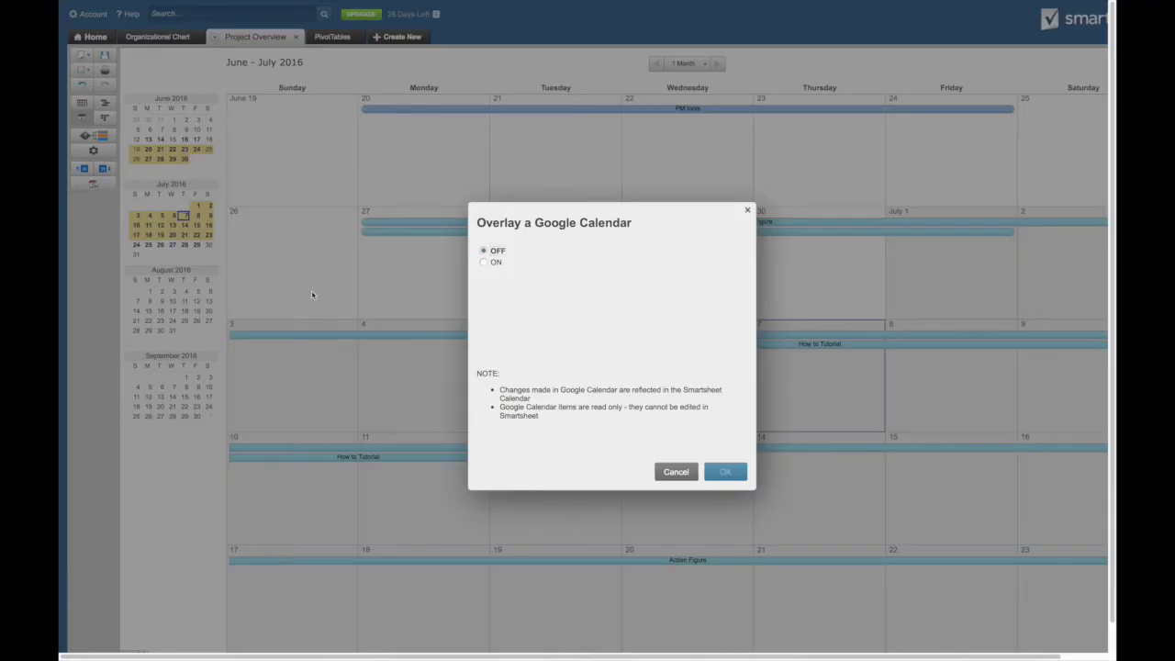
pyautogui.click(494, 266)
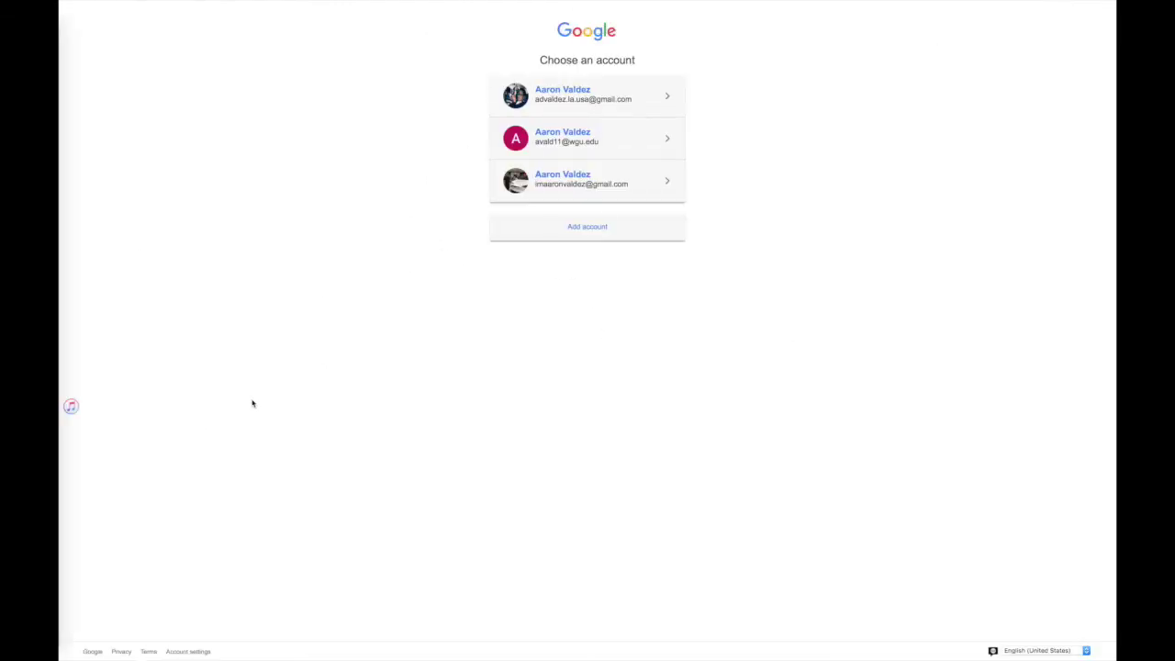
pyautogui.press('ctrl+super+f')
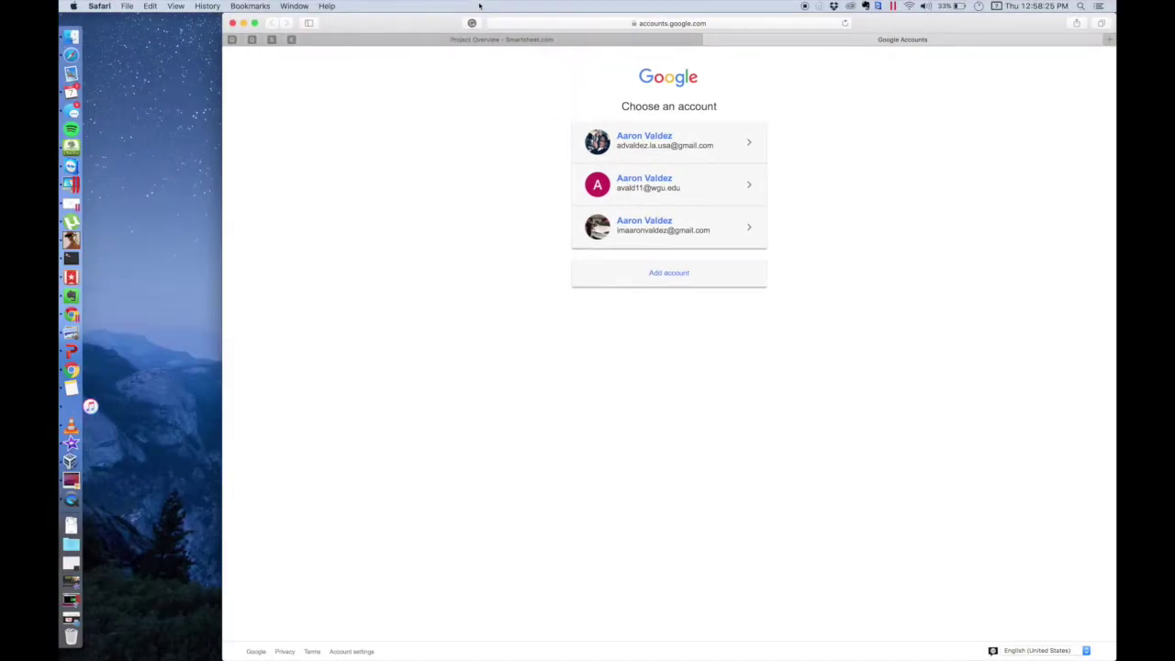
pyautogui.click(333, 44)
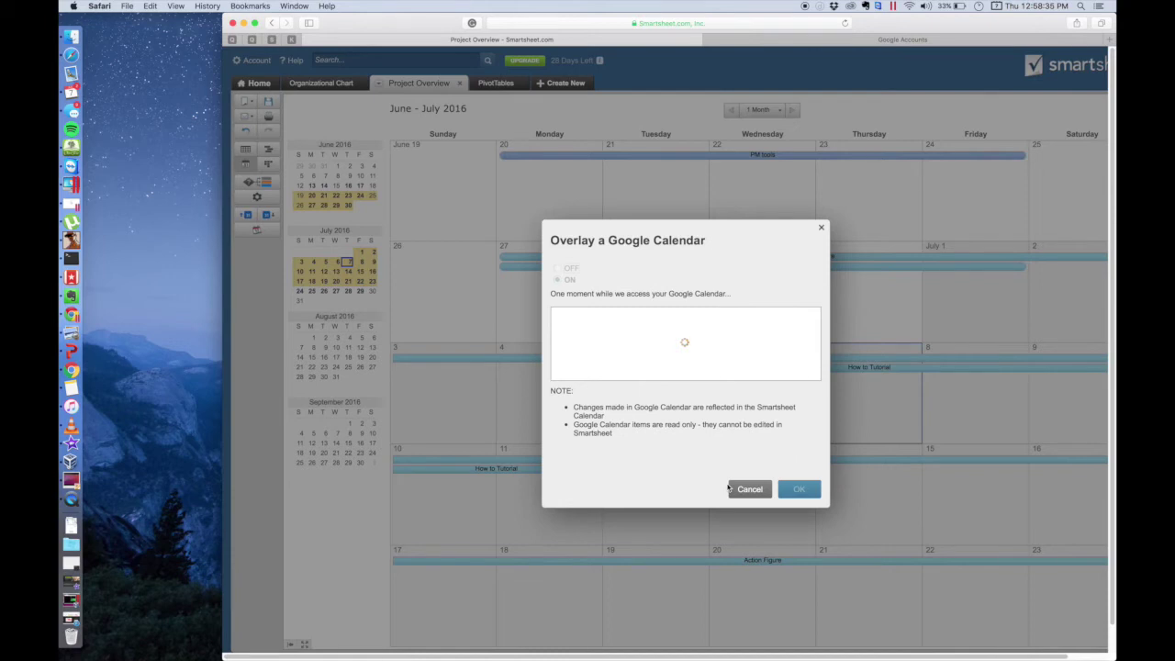
pyautogui.click(758, 487)
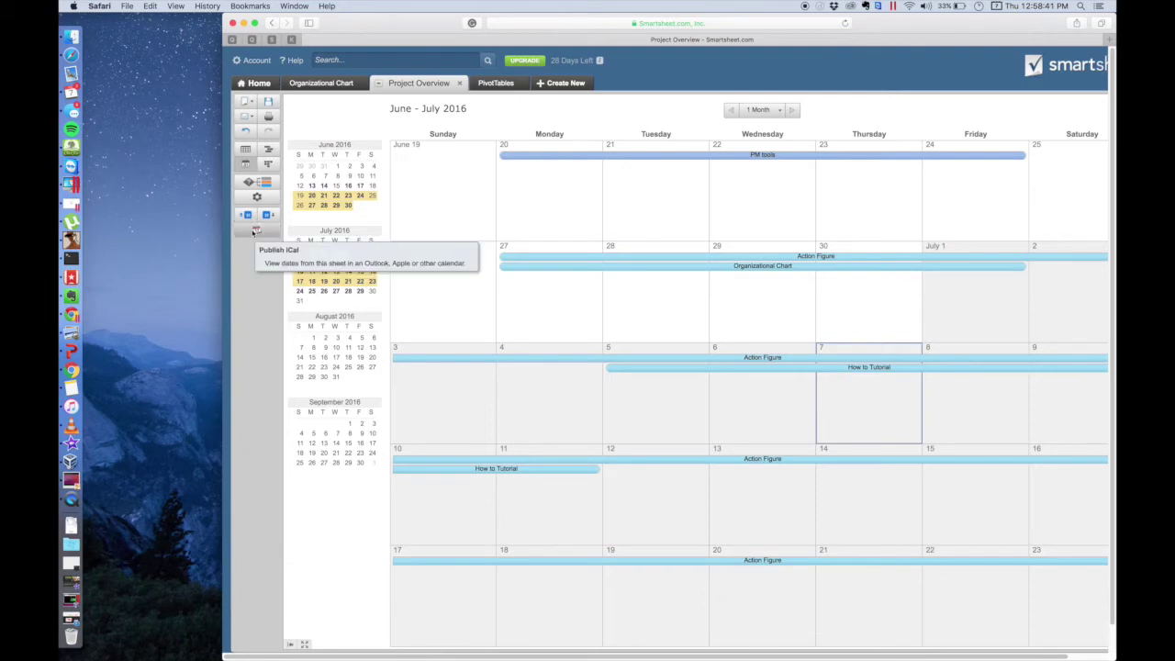
# Step: Review the sheet's publish options, including iCal, and close them without enabling any
pyautogui.click(253, 232)
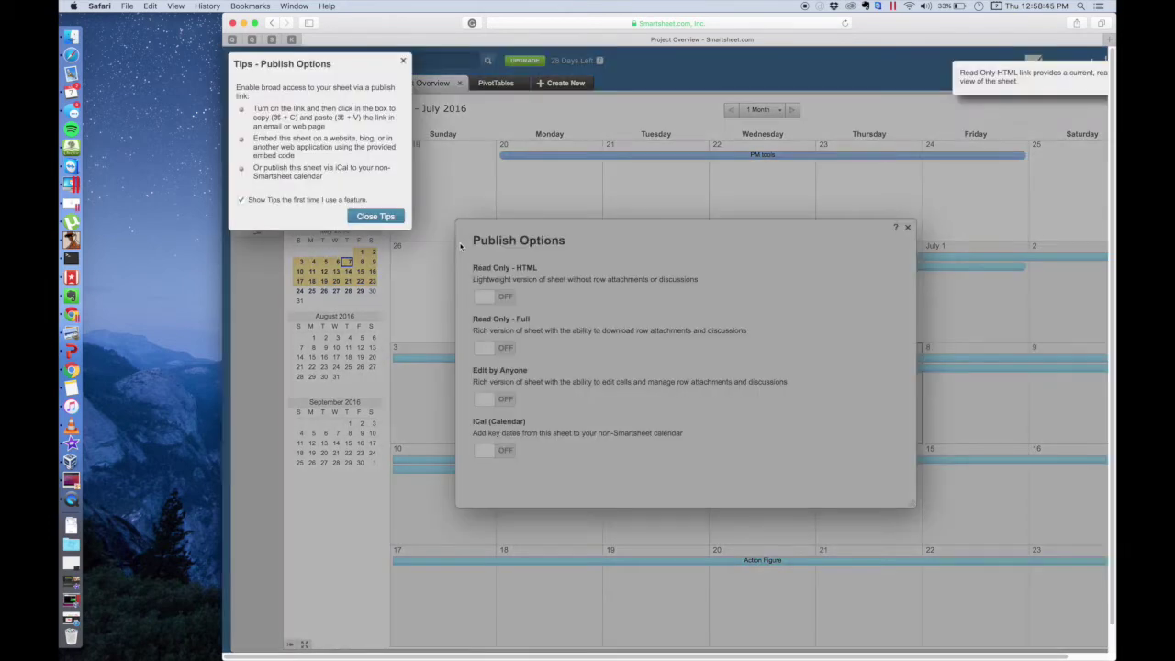
pyautogui.click(384, 216)
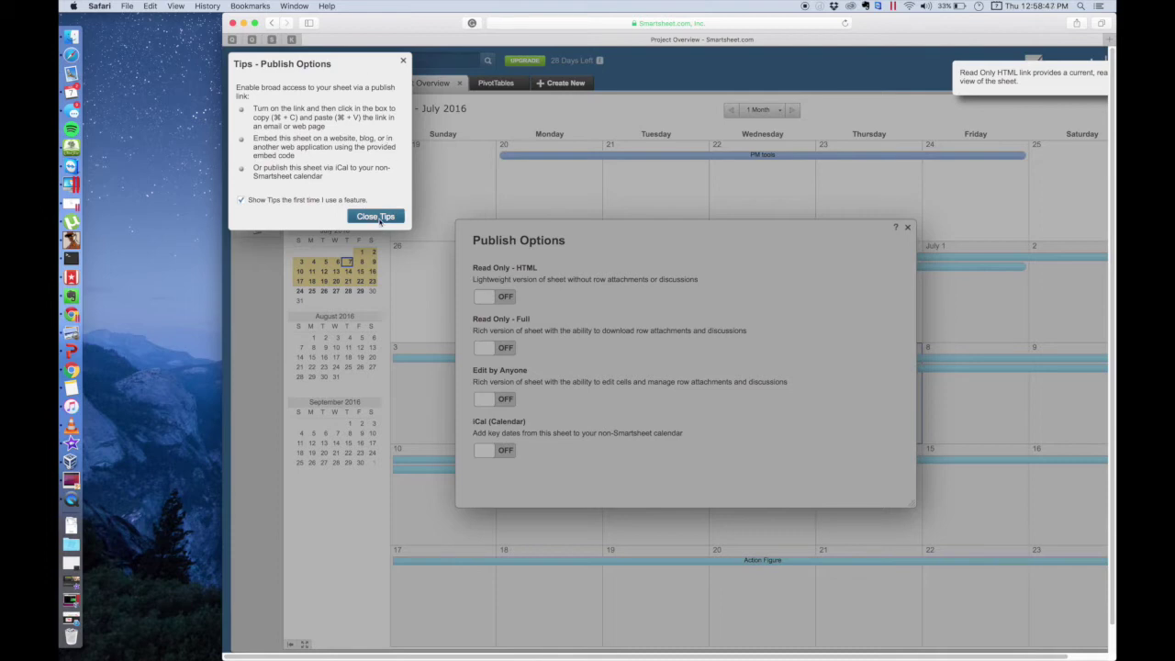
pyautogui.click(908, 228)
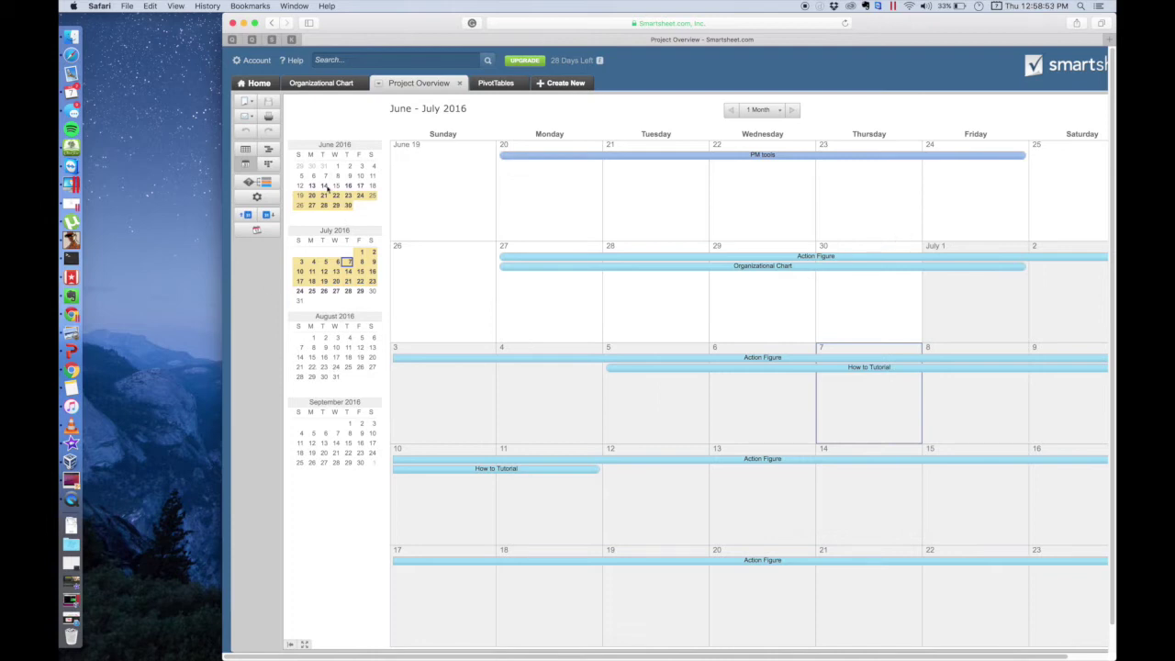
# Step: Review the calendar's PDF print setup and the options for sending or sharing the sheet, without applying anything
pyautogui.click(269, 117)
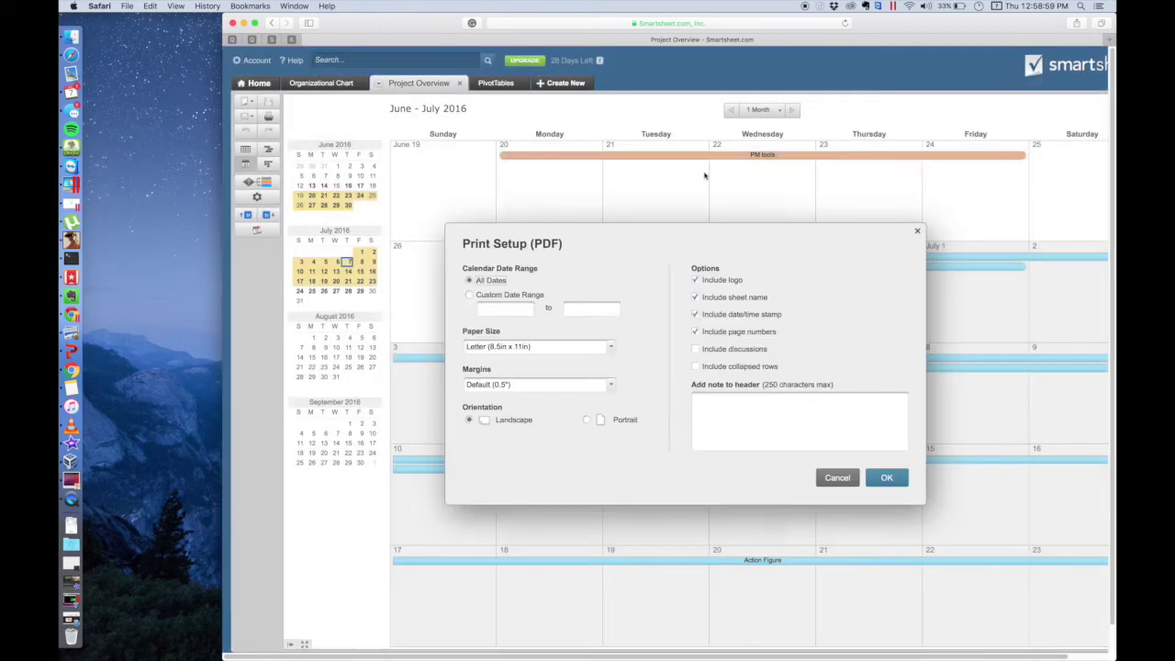
pyautogui.click(919, 234)
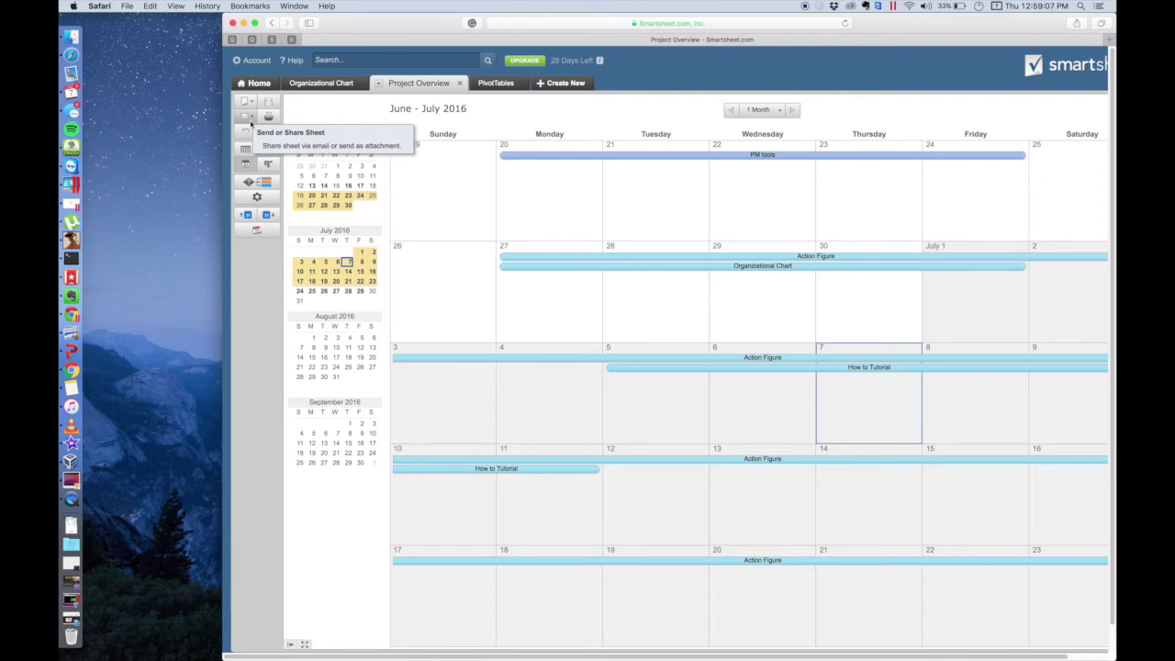
pyautogui.click(251, 122)
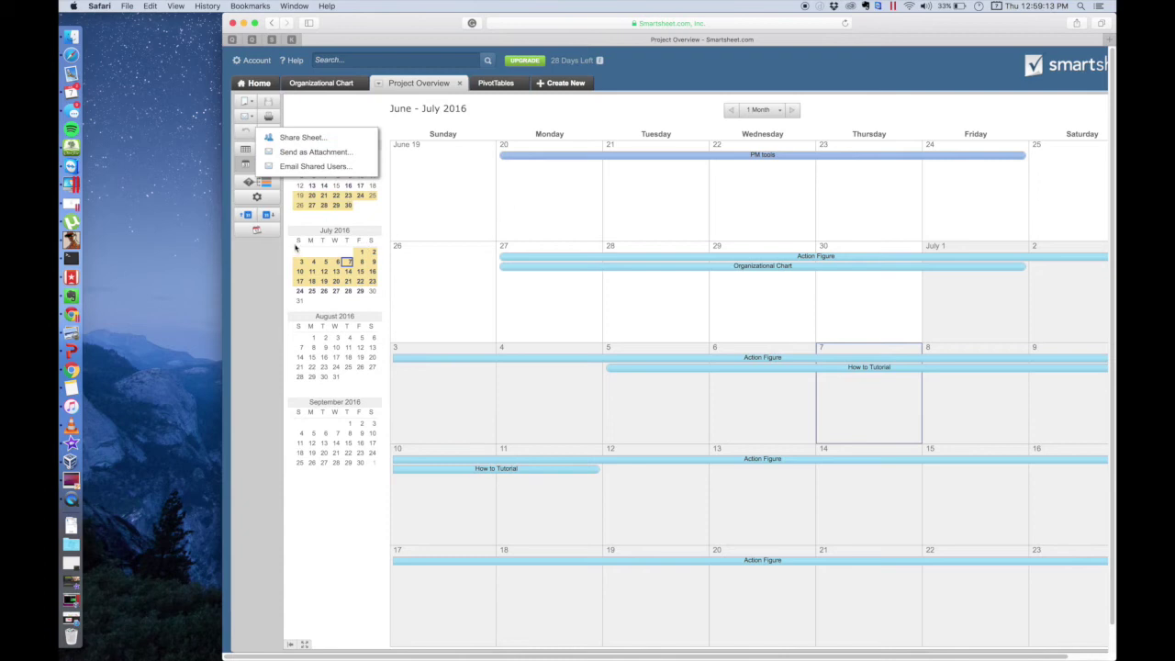
pyautogui.click(470, 275)
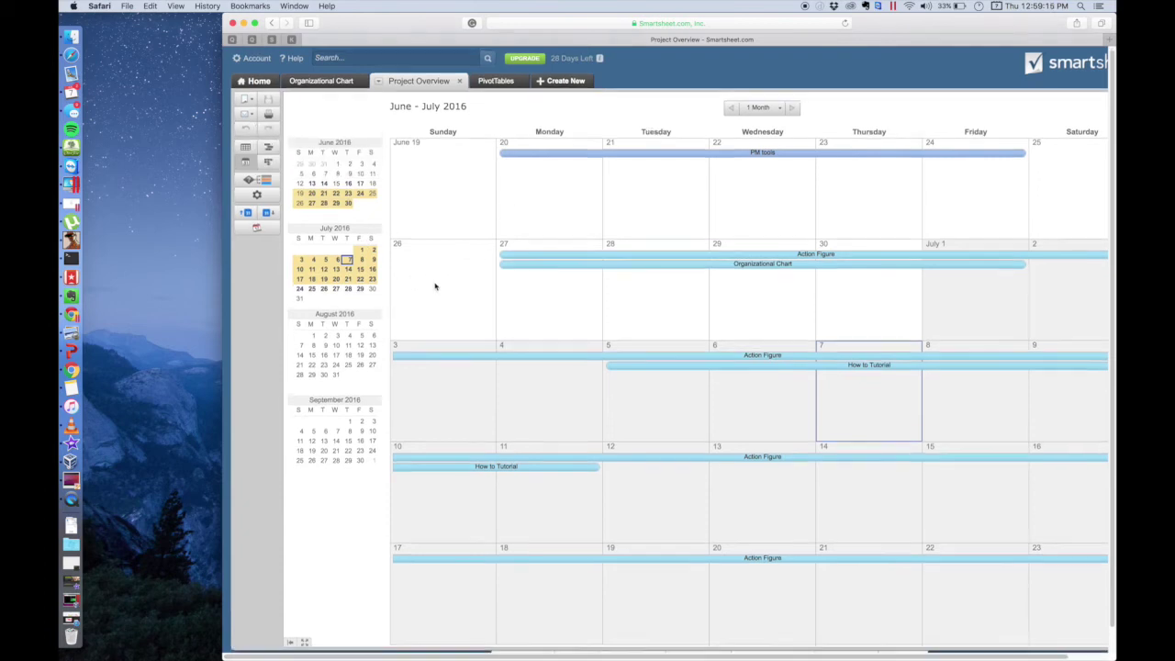
pyautogui.scroll(-1, 432, 289)
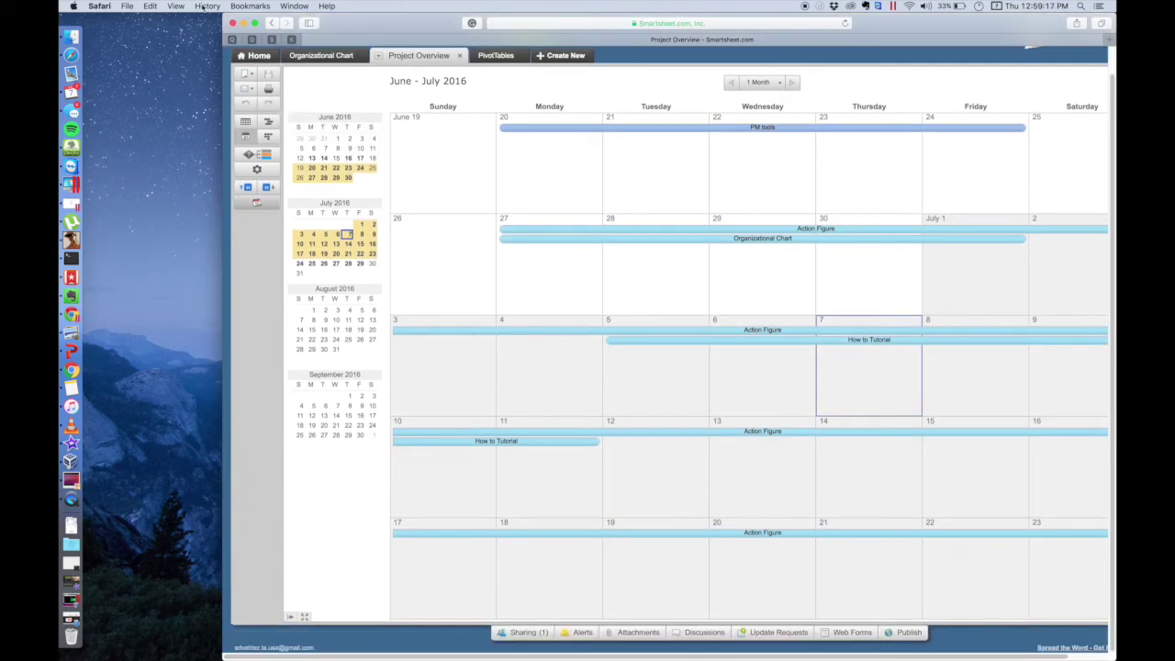
pyautogui.scroll(1, 477, 301)
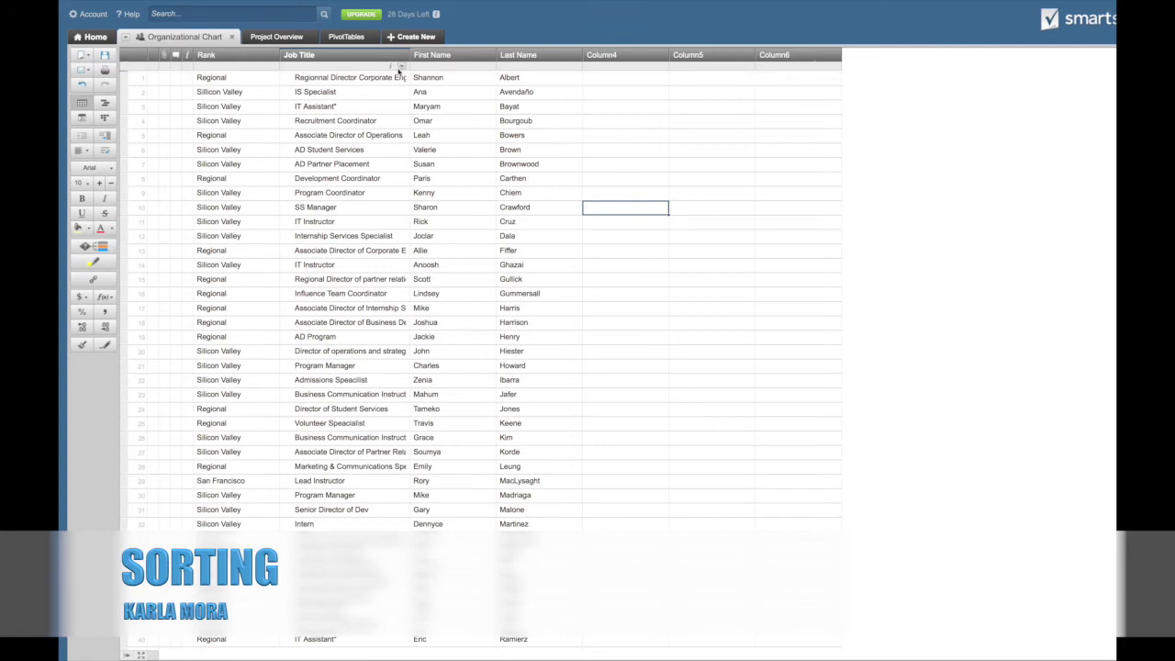
# Step: Sort the Organizational Chart rows by First Name in ascending order
pyautogui.click(400, 68)
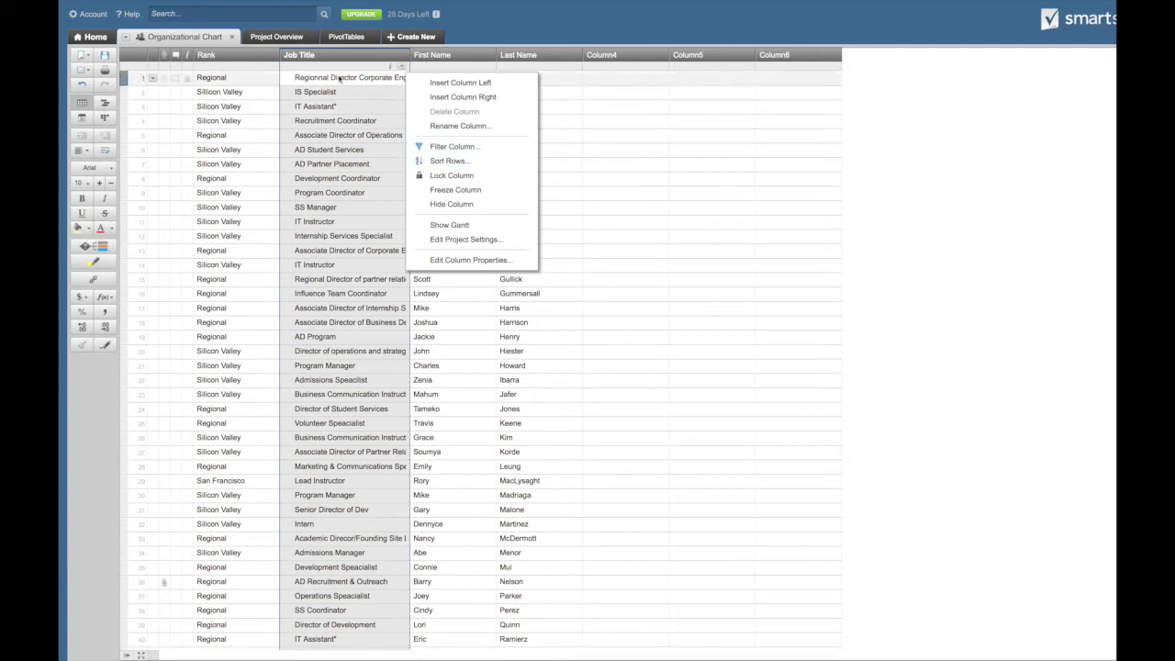
pyautogui.click(261, 75)
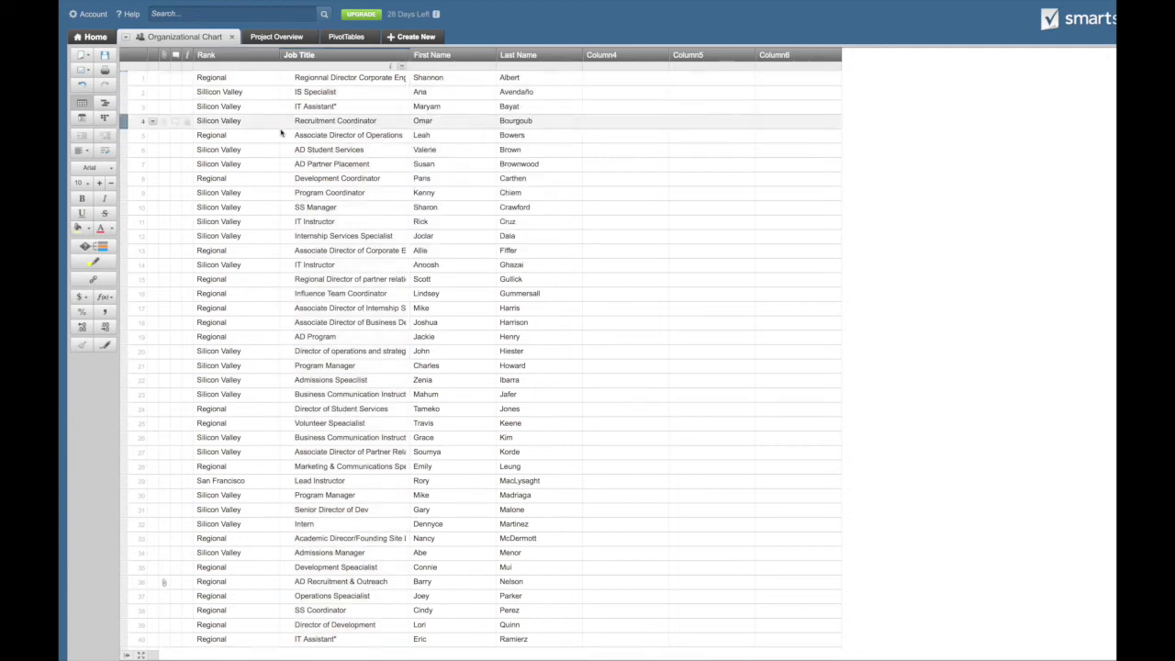
pyautogui.click(401, 69)
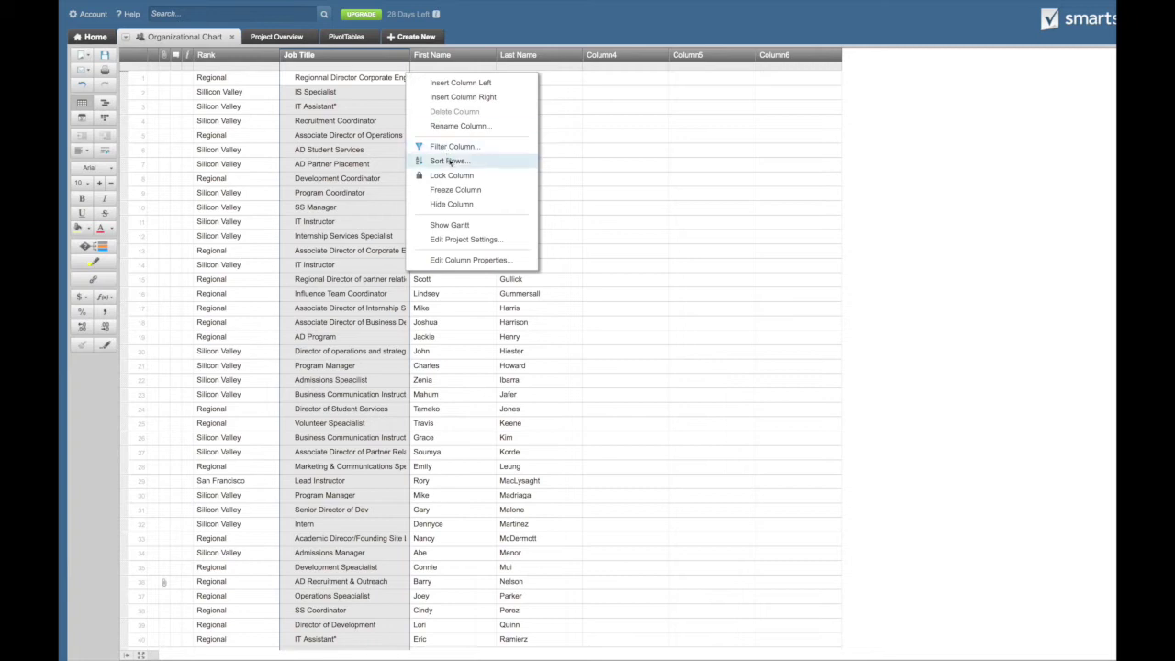
pyautogui.click(449, 162)
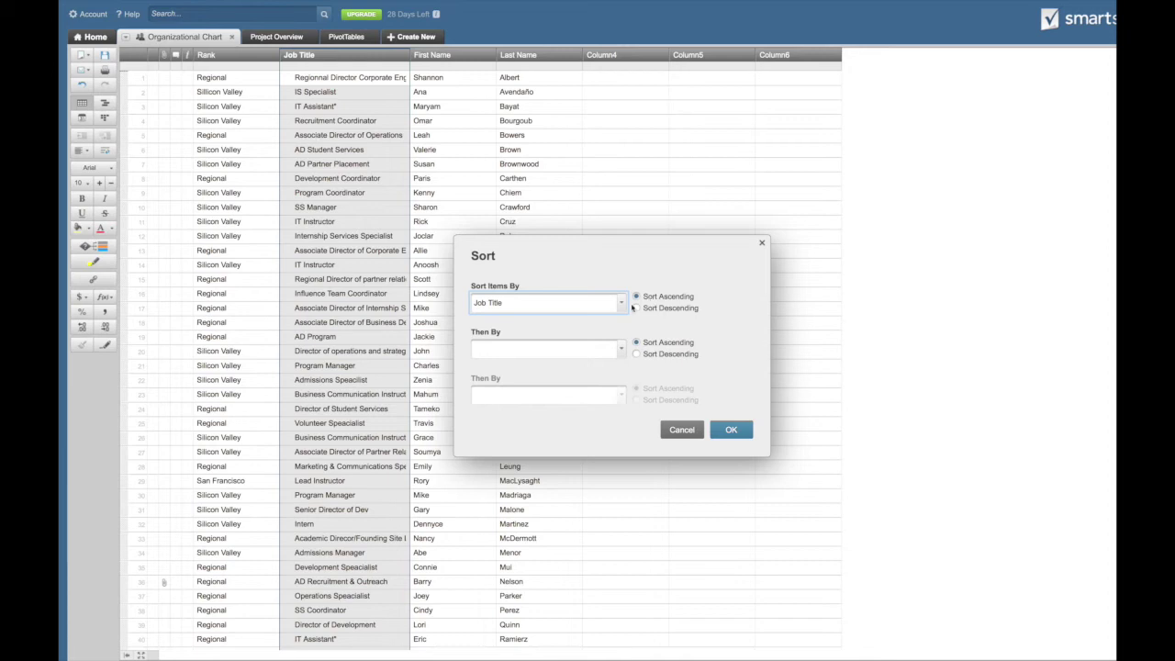
pyautogui.click(622, 302)
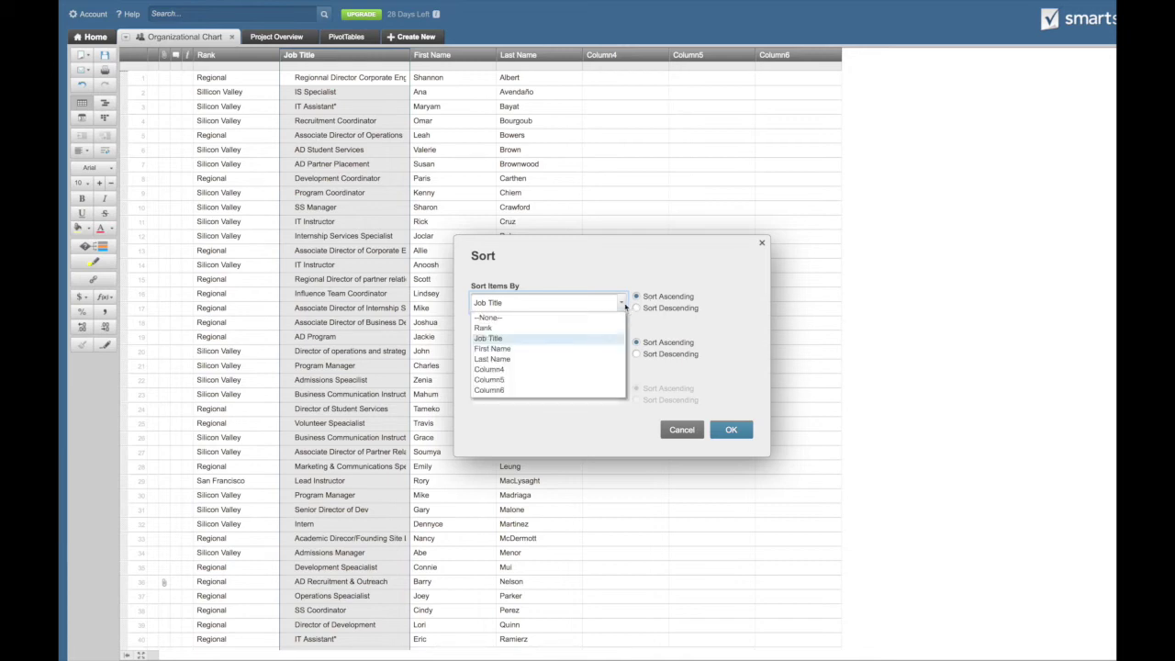
pyautogui.click(538, 350)
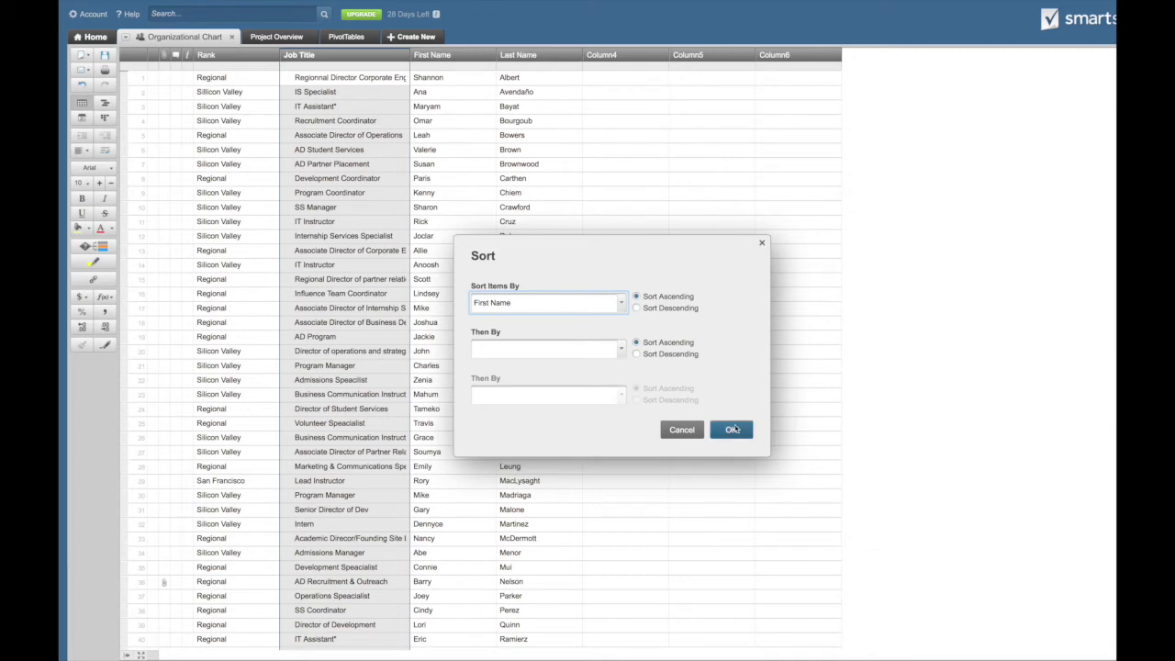
pyautogui.click(734, 430)
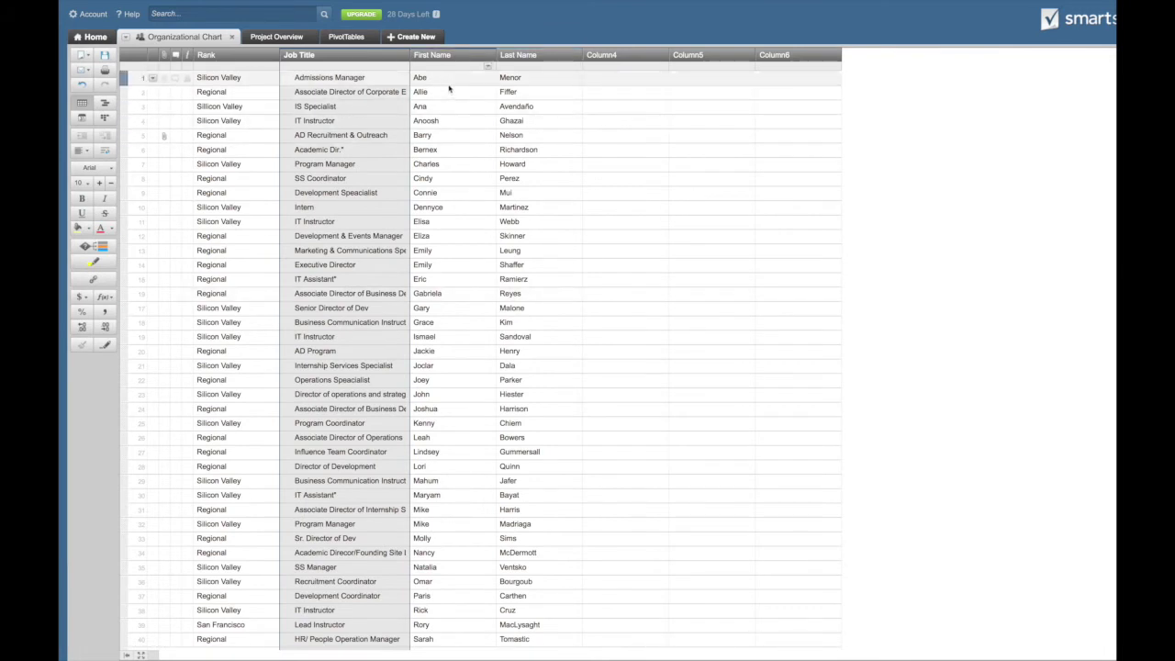
# Step: Filter the Organizational Chart's Rank column to show only Regional rows, and remove the filter
pyautogui.click(449, 80)
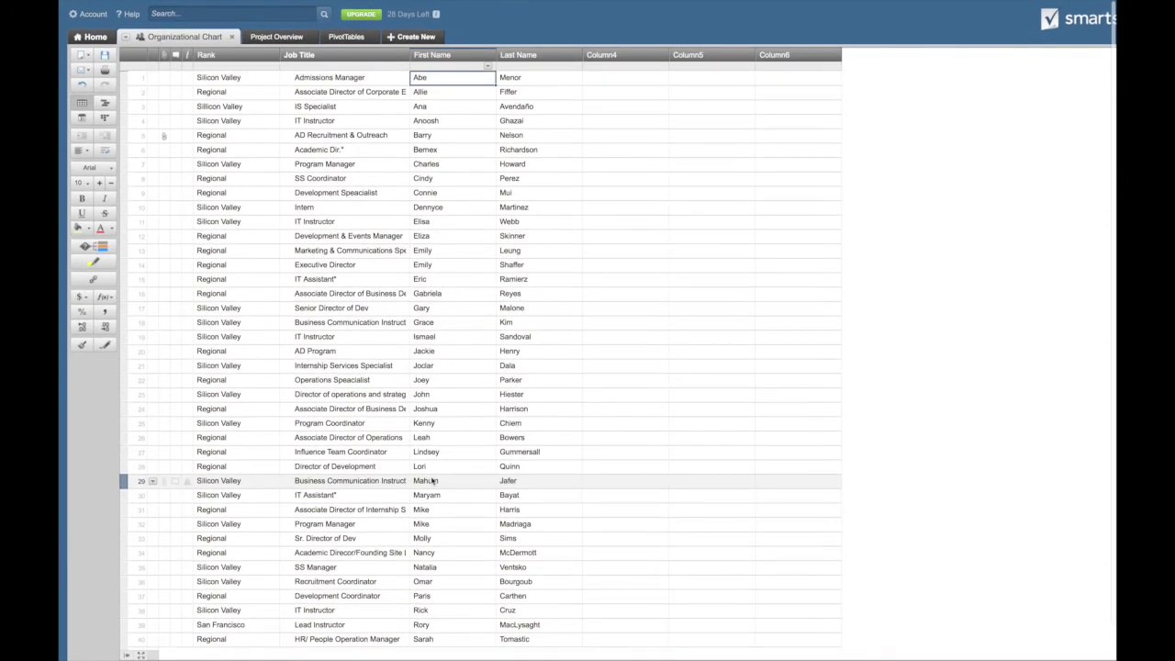
pyautogui.scroll(-6, 432, 480)
pyautogui.scroll(-2, 433, 480)
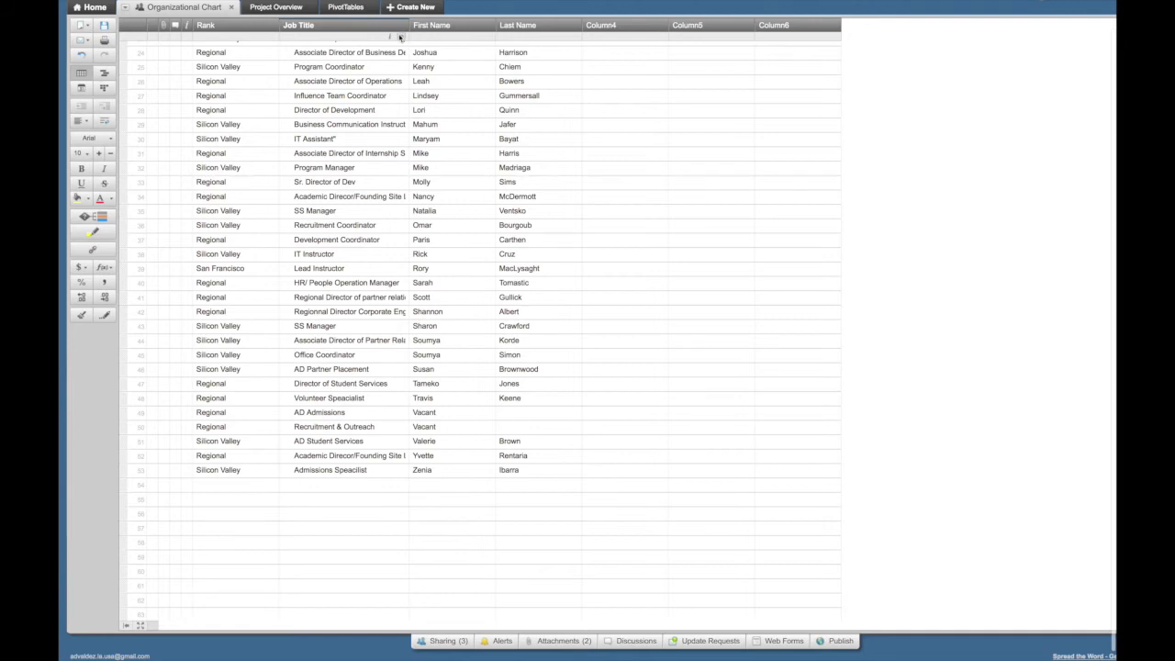
pyautogui.click(272, 37)
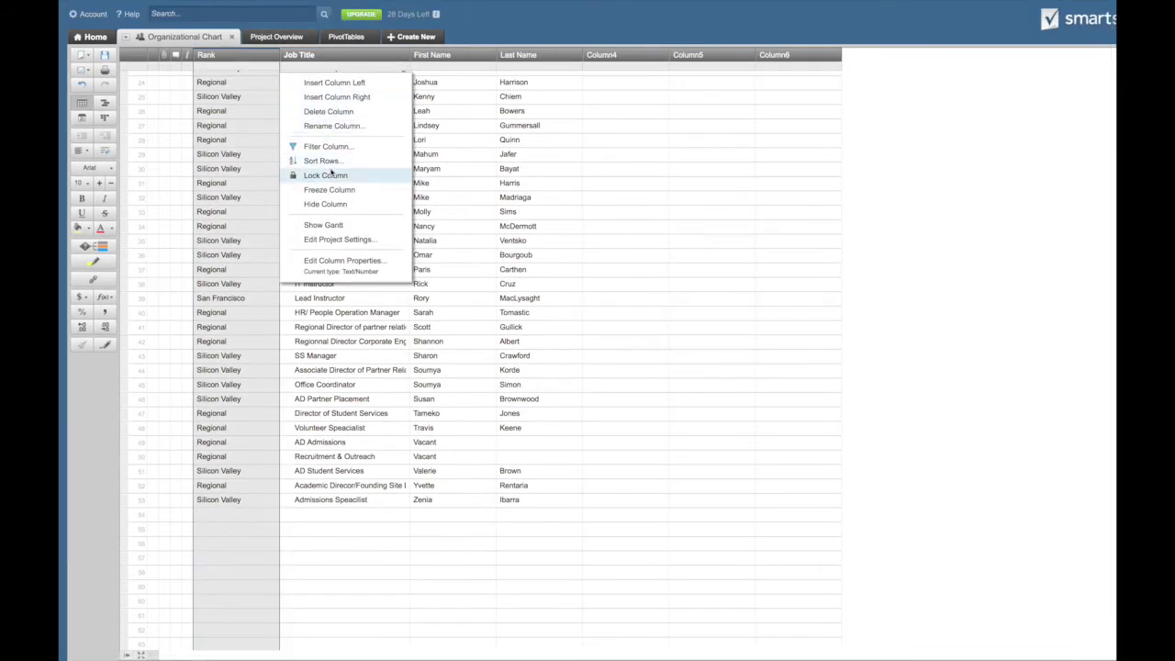
pyautogui.click(307, 146)
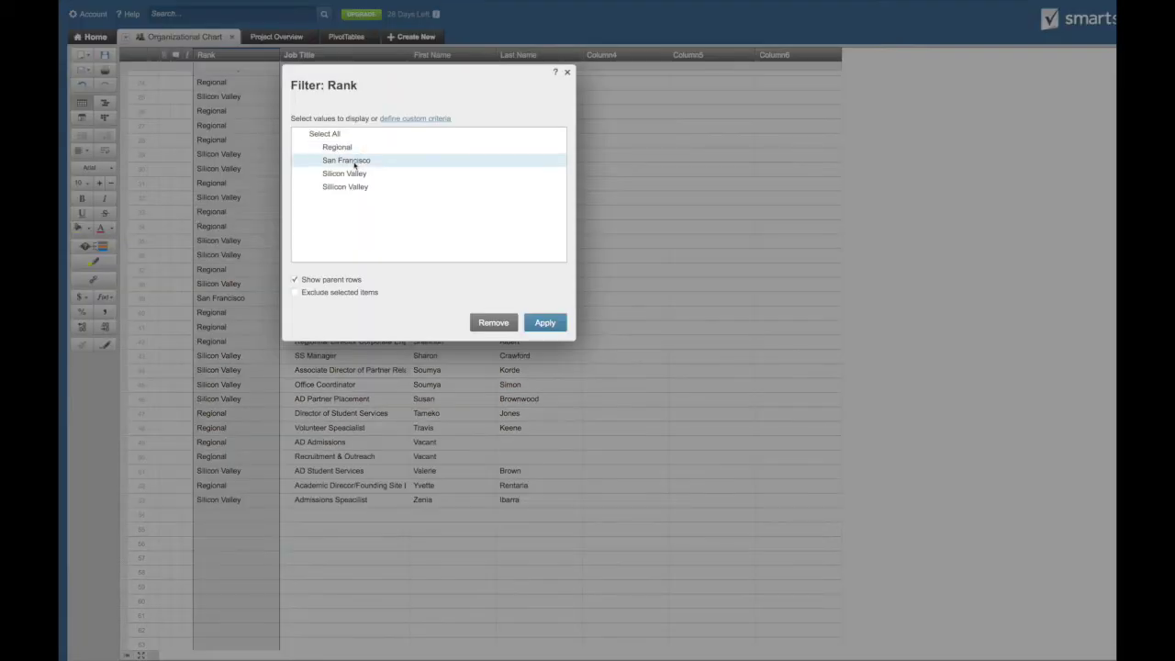
pyautogui.click(352, 151)
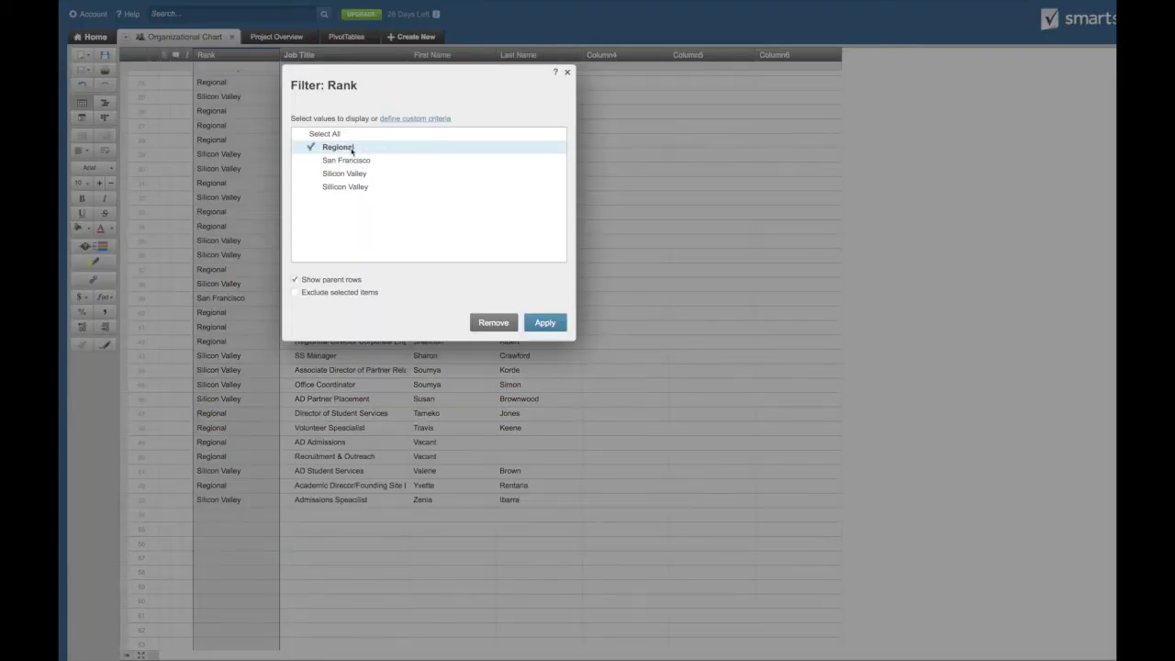
pyautogui.click(546, 322)
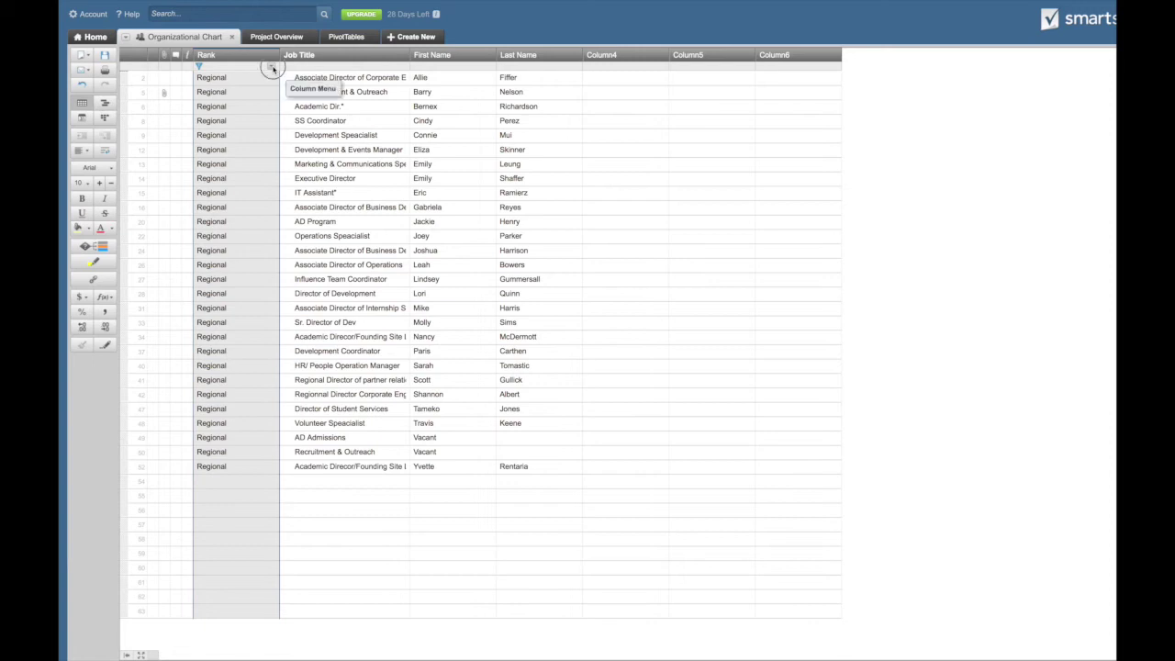
pyautogui.click(270, 67)
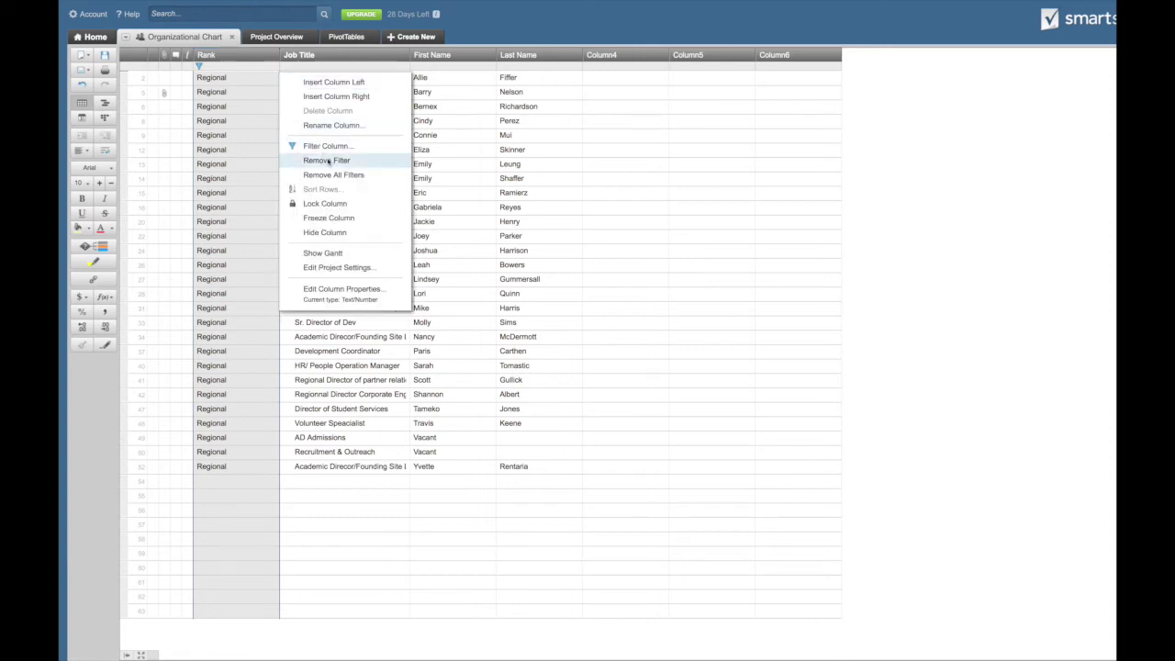
pyautogui.click(328, 162)
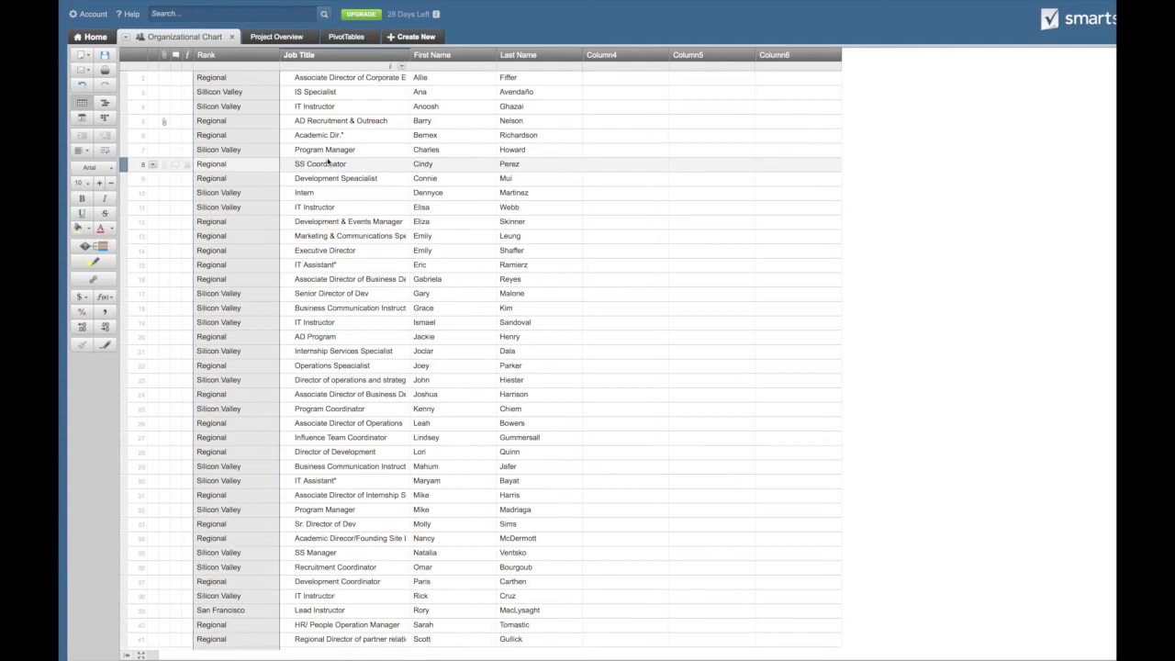
# Step: Filter the Rank column to show only San Francisco rows, and remove that filter
pyautogui.click(271, 67)
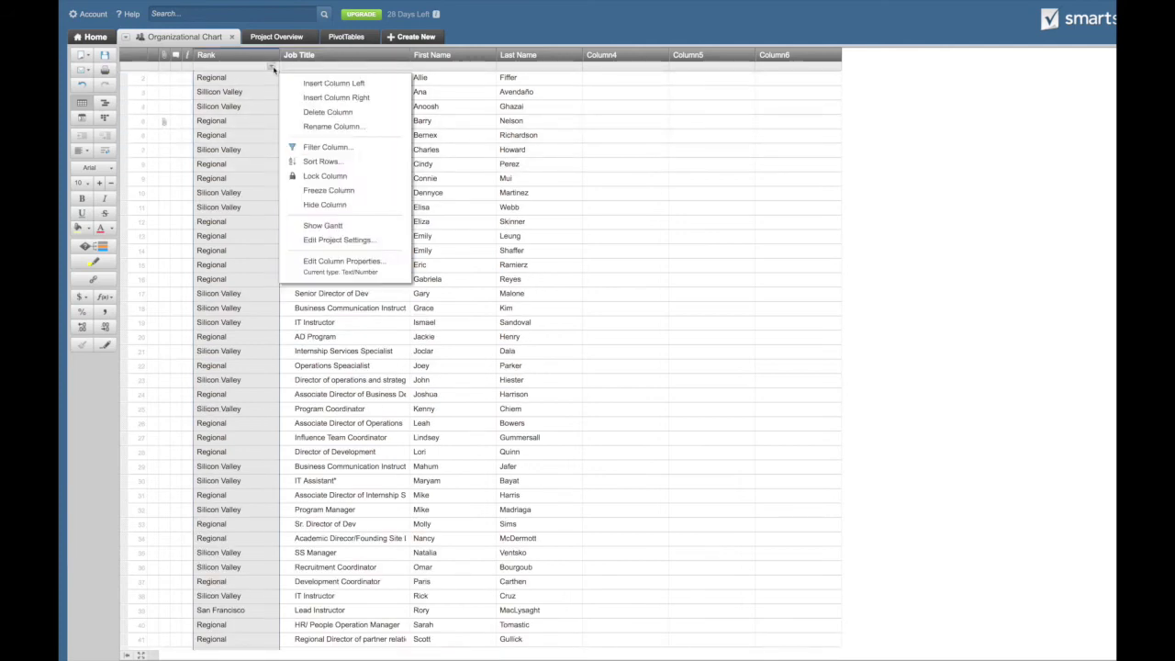
pyautogui.click(321, 148)
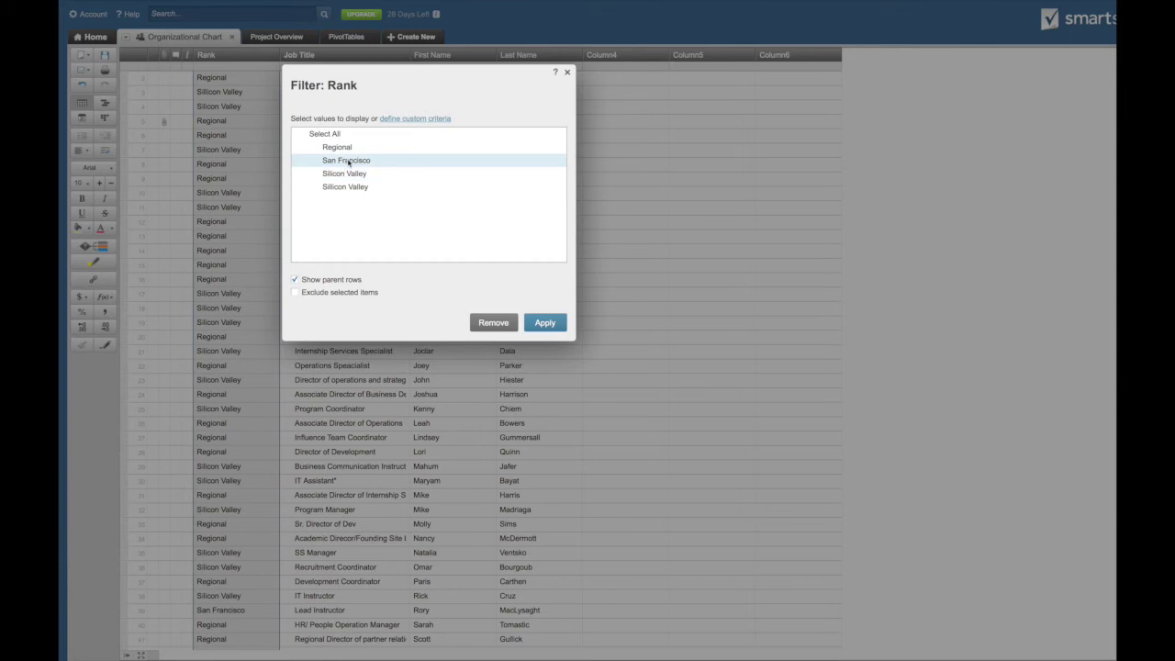
pyautogui.click(348, 161)
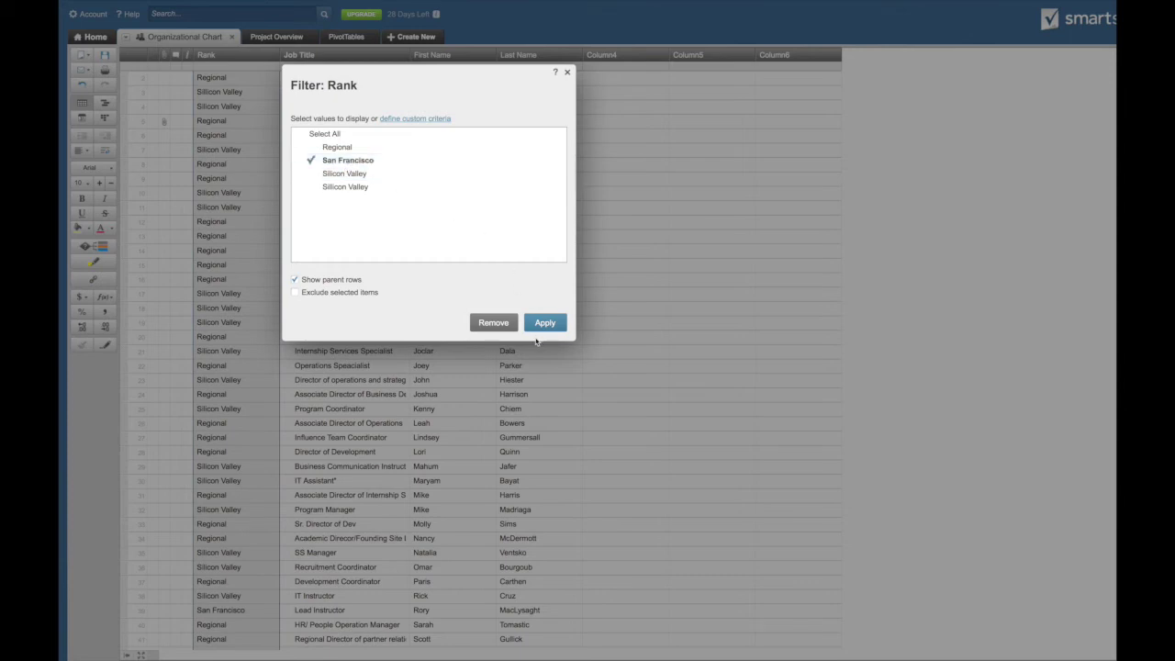
pyautogui.click(545, 324)
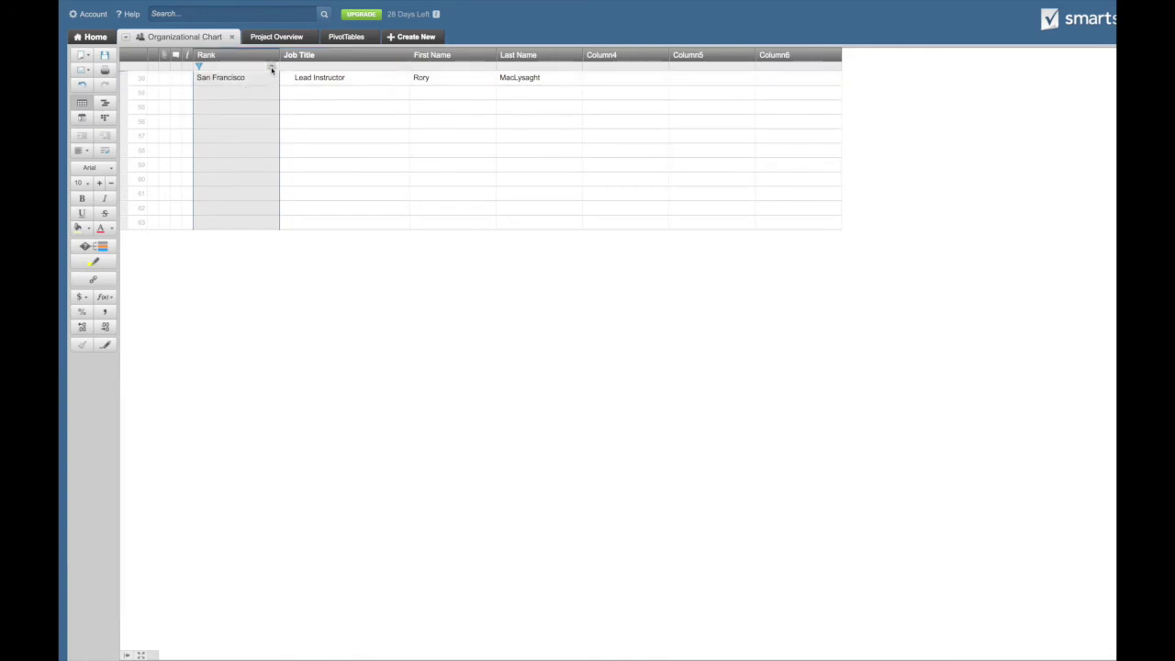
pyautogui.click(271, 68)
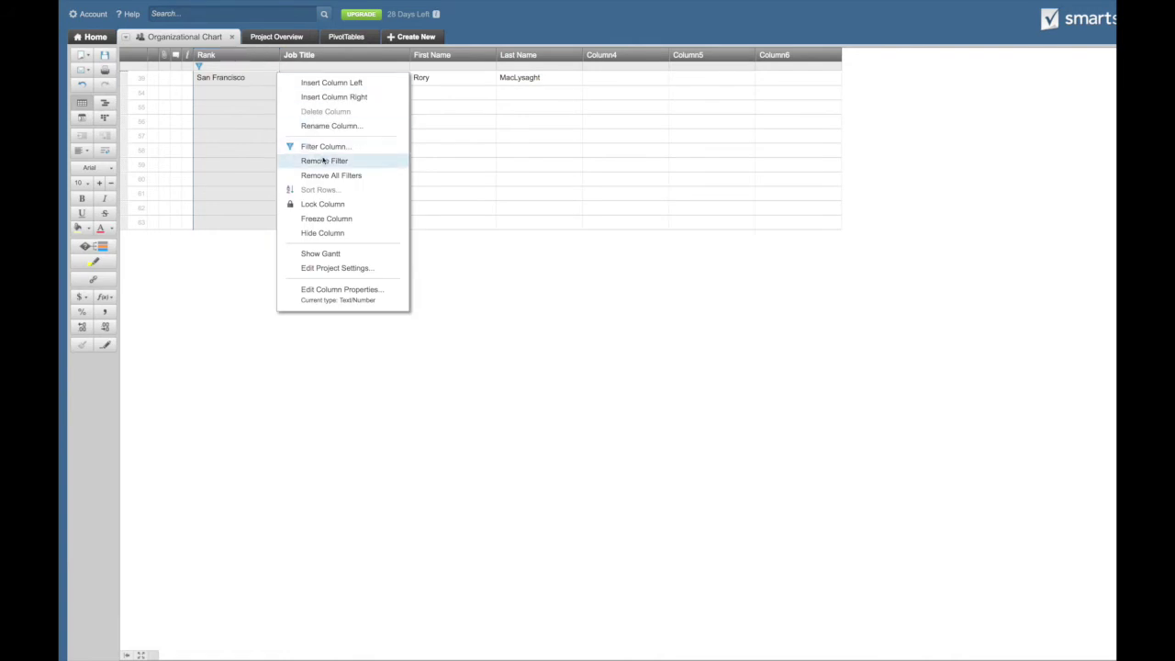
pyautogui.click(323, 161)
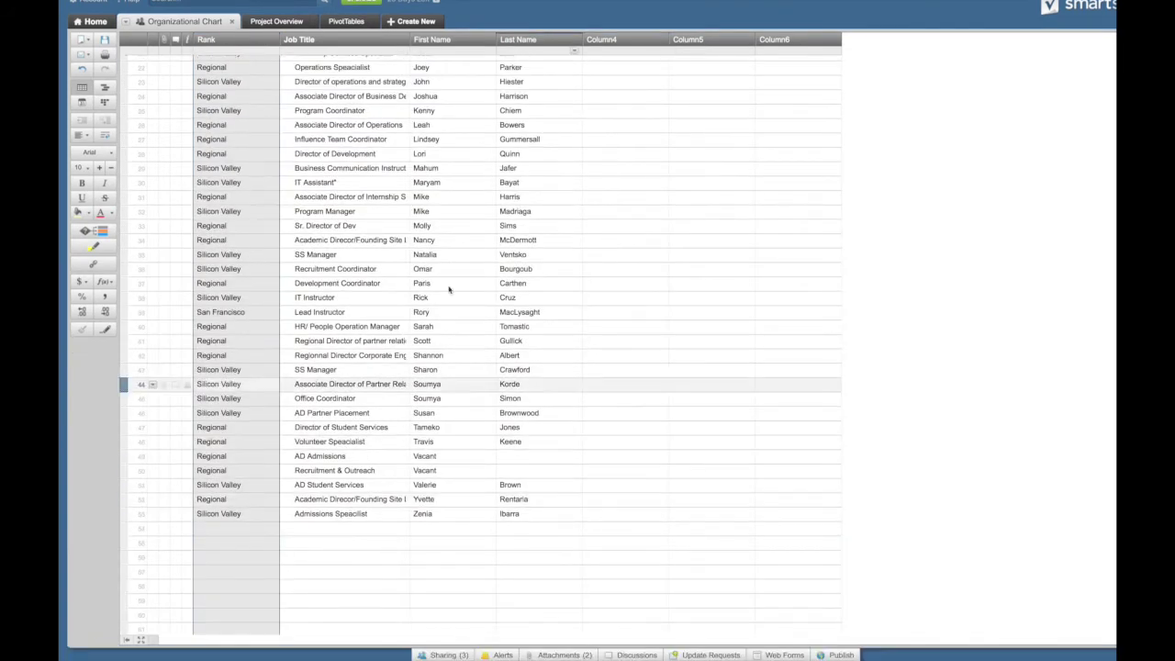
# Step: View the Project Overview sheet, and create a new sheet named Gantt Chart from the Project Sheet template
pyautogui.click(275, 52)
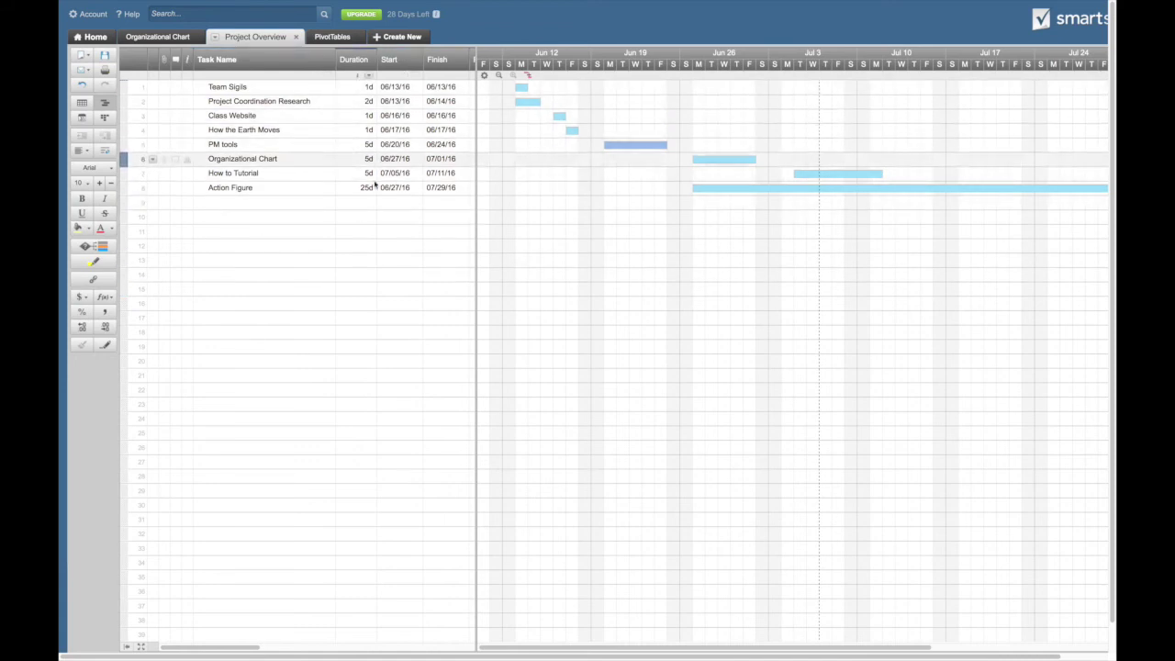
pyautogui.click(401, 39)
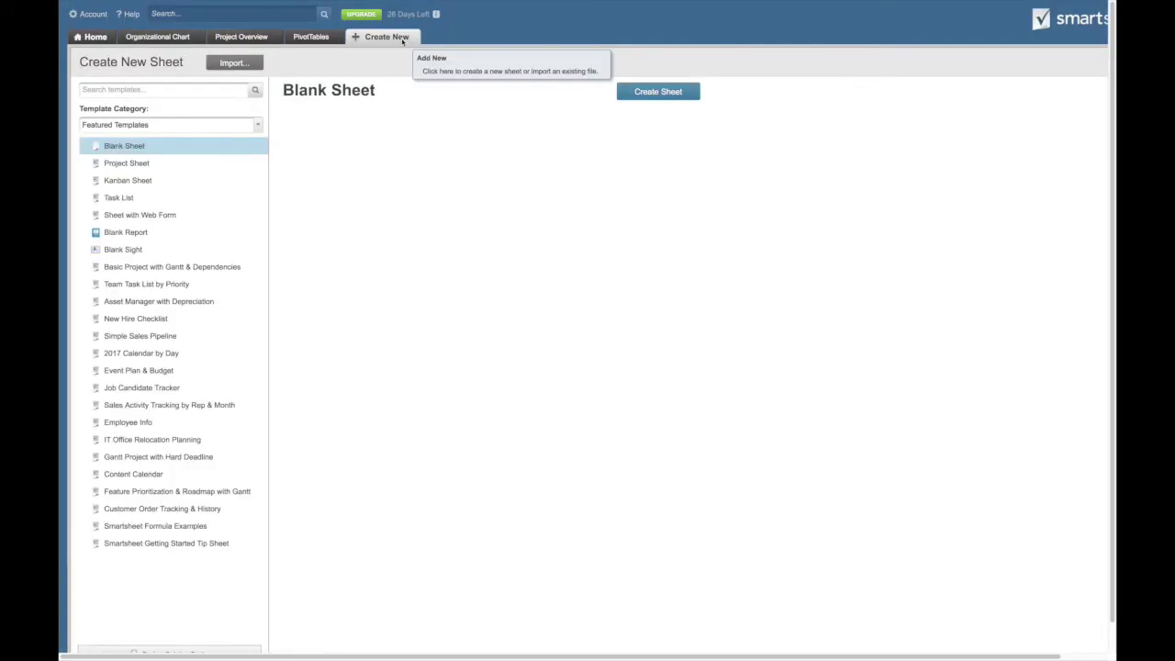
pyautogui.click(190, 165)
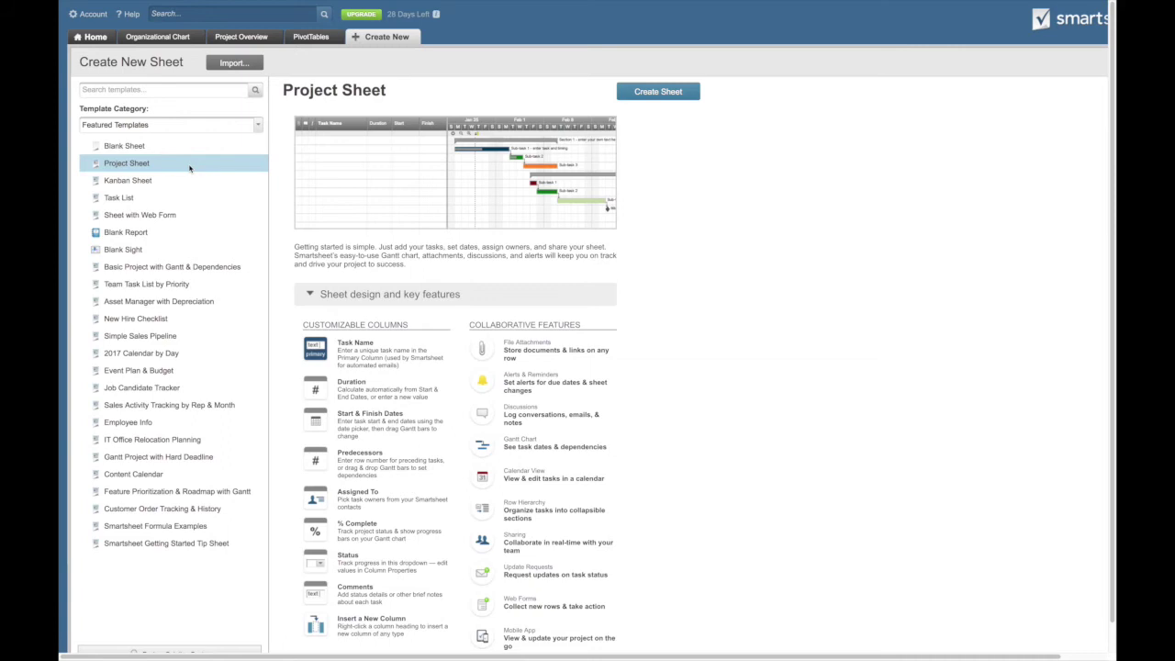
pyautogui.click(649, 93)
pyautogui.write('Gantt Chart')
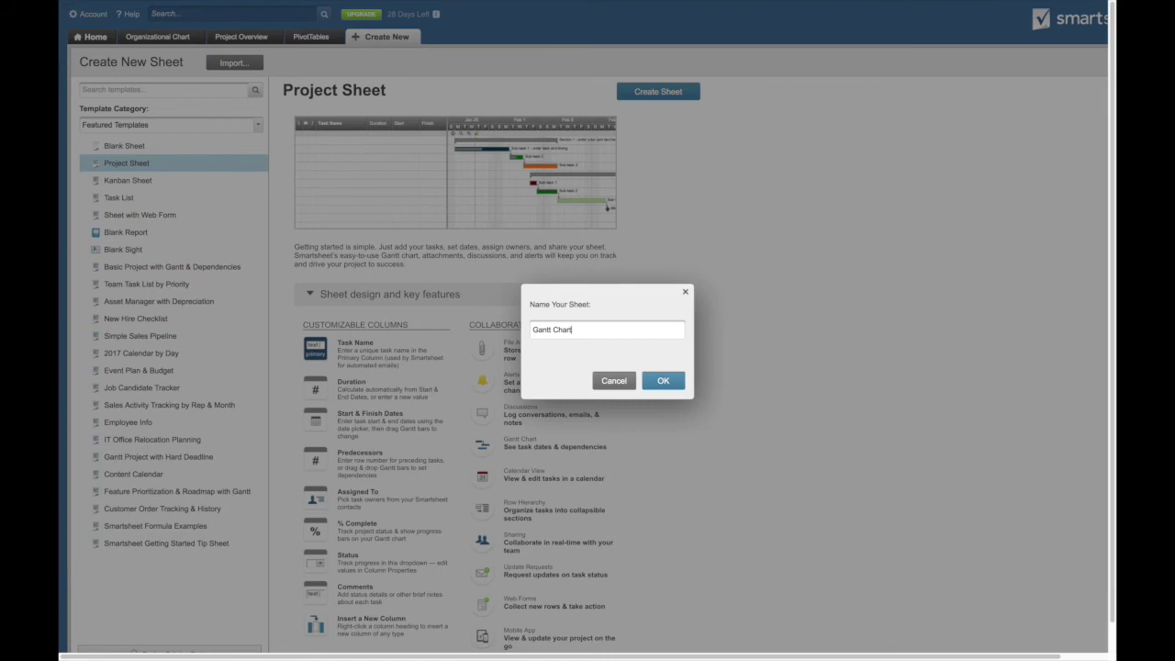
pyautogui.press('Return')
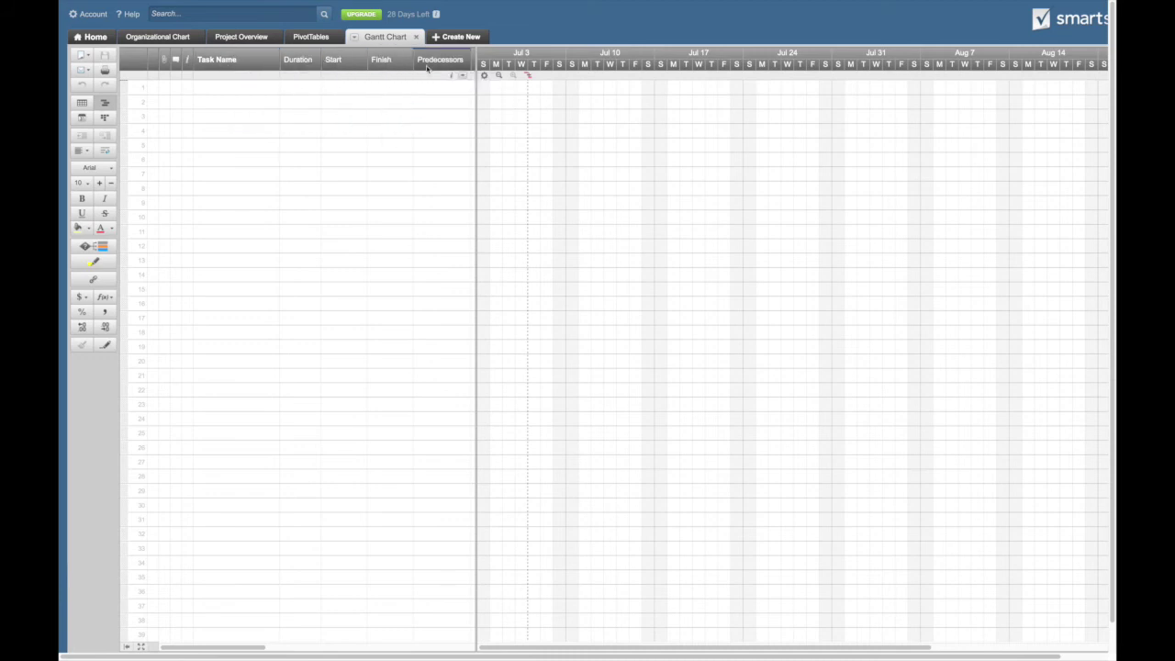
# Step: Enter "Finish my application" as the task name in the first row
pyautogui.click(239, 87)
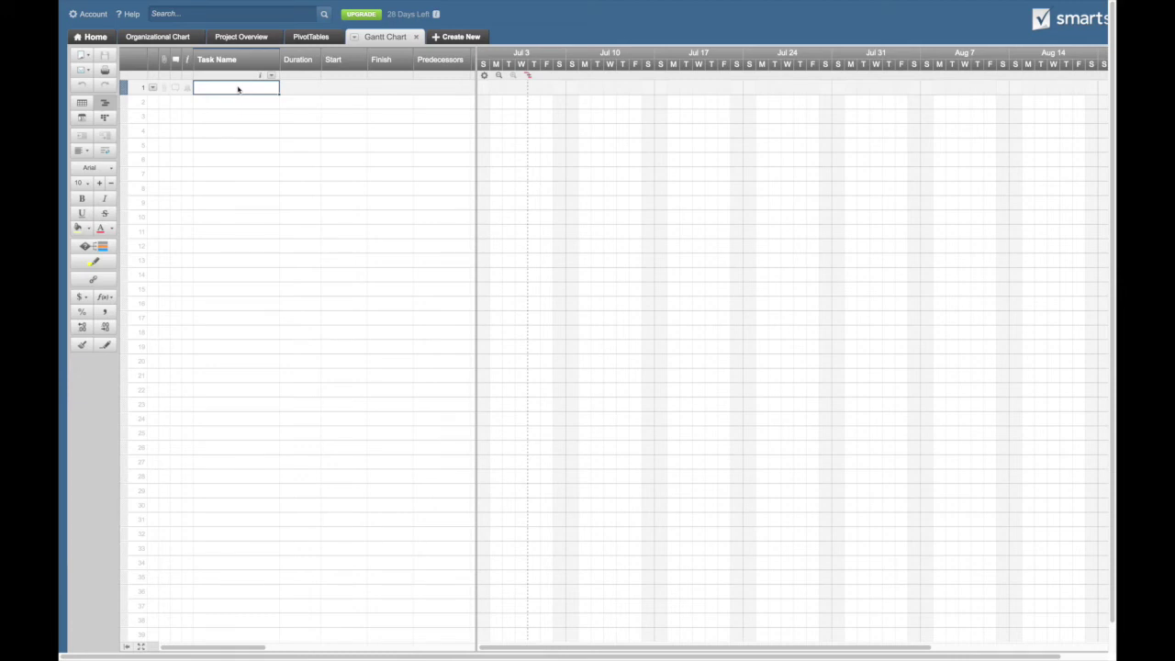
pyautogui.write('Finish ')
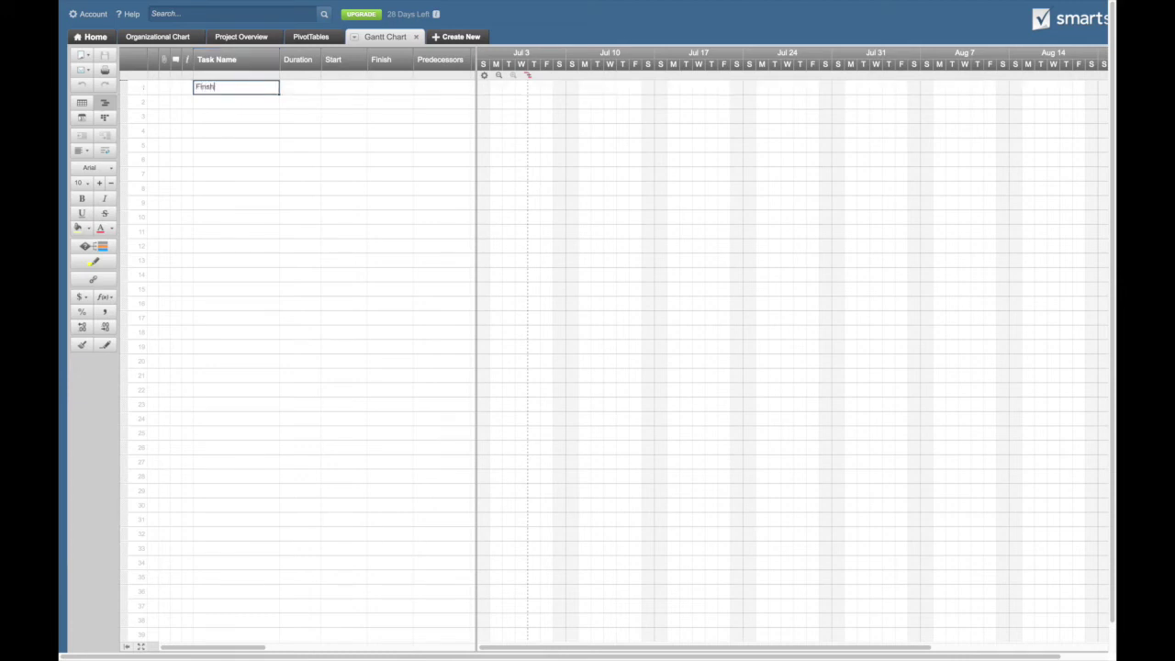
pyautogui.write('my application')
# Step: Set the first task's start date to 07/07/16 and its finish date to 07/11/16
pyautogui.press('Tab')
pyautogui.press('Tab')
pyautogui.click(361, 87)
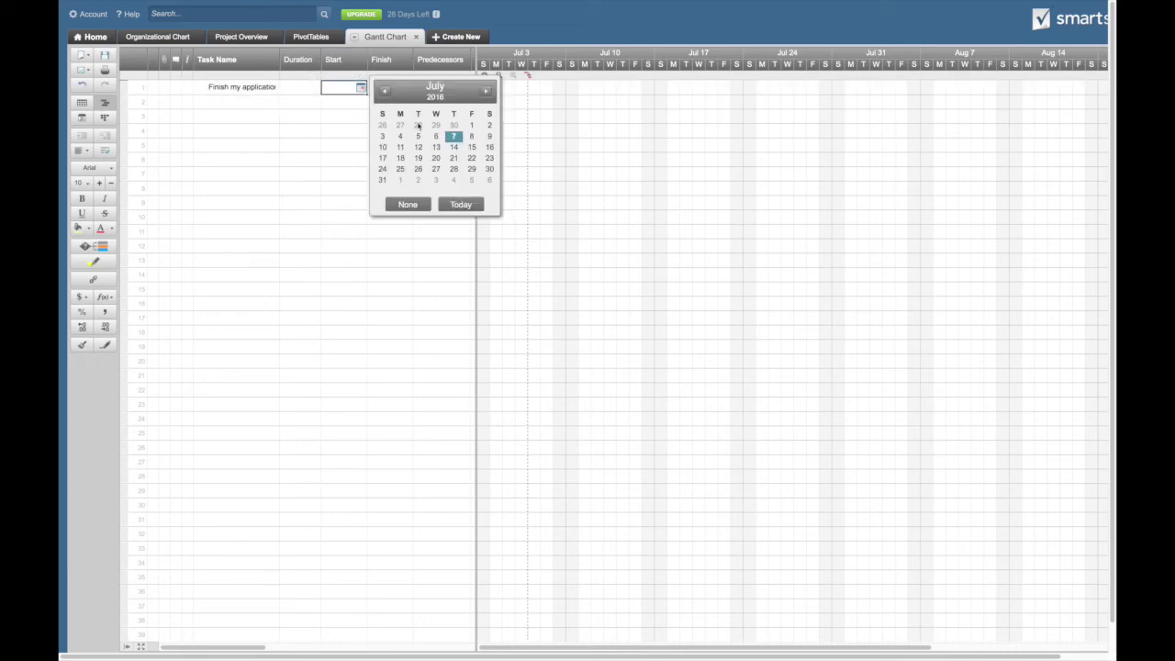
pyautogui.click(454, 136)
pyautogui.click(390, 86)
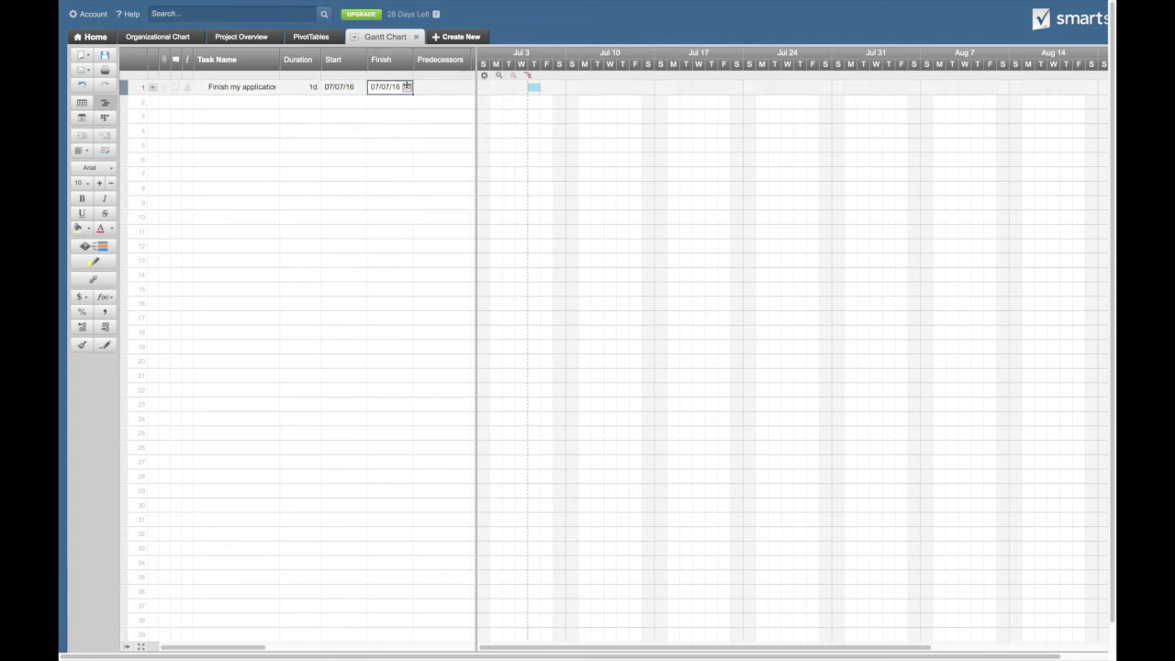
pyautogui.click(407, 86)
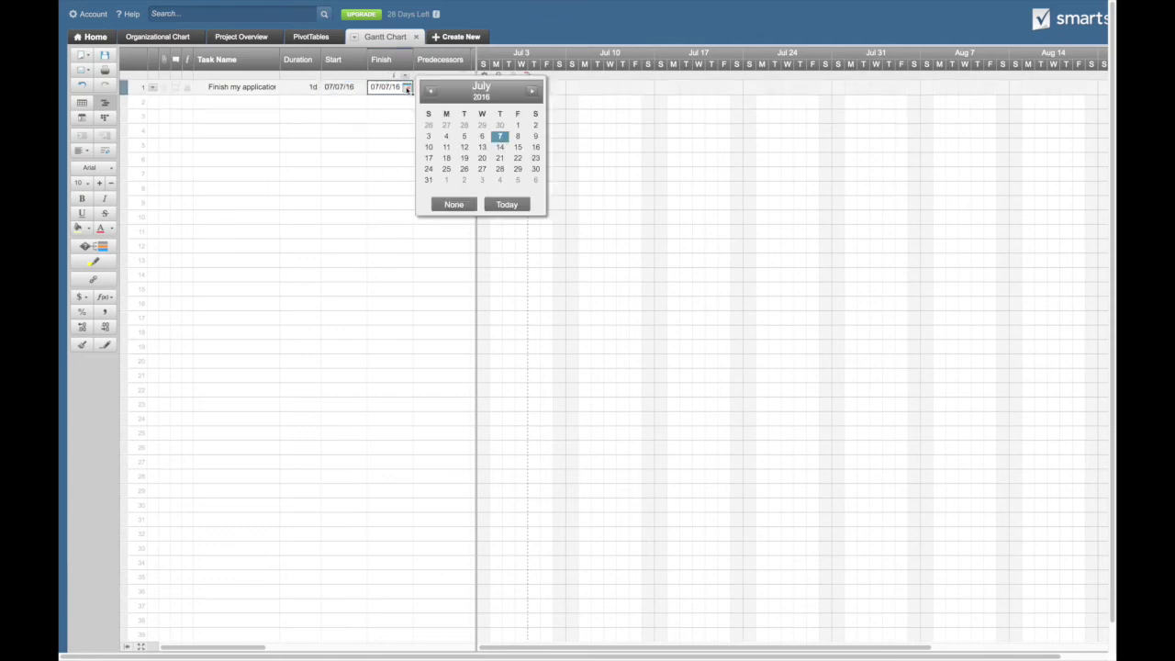
pyautogui.click(448, 147)
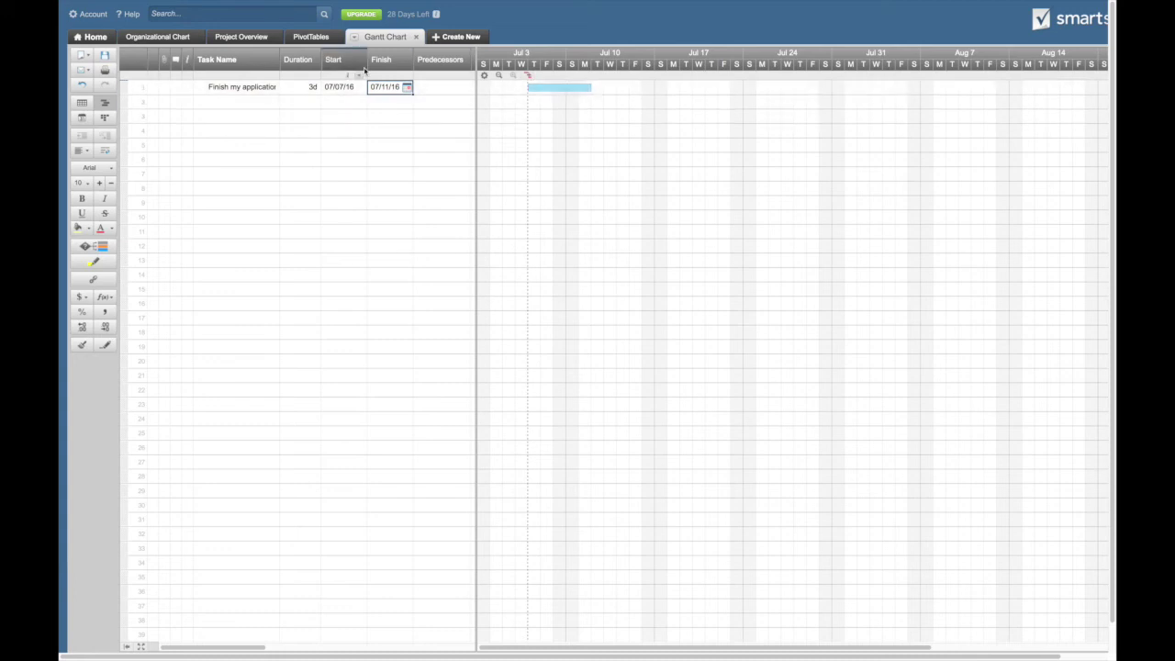
# Step: Open the Project Overview sheet and examine the task bars across its Gantt timeline
pyautogui.click(249, 38)
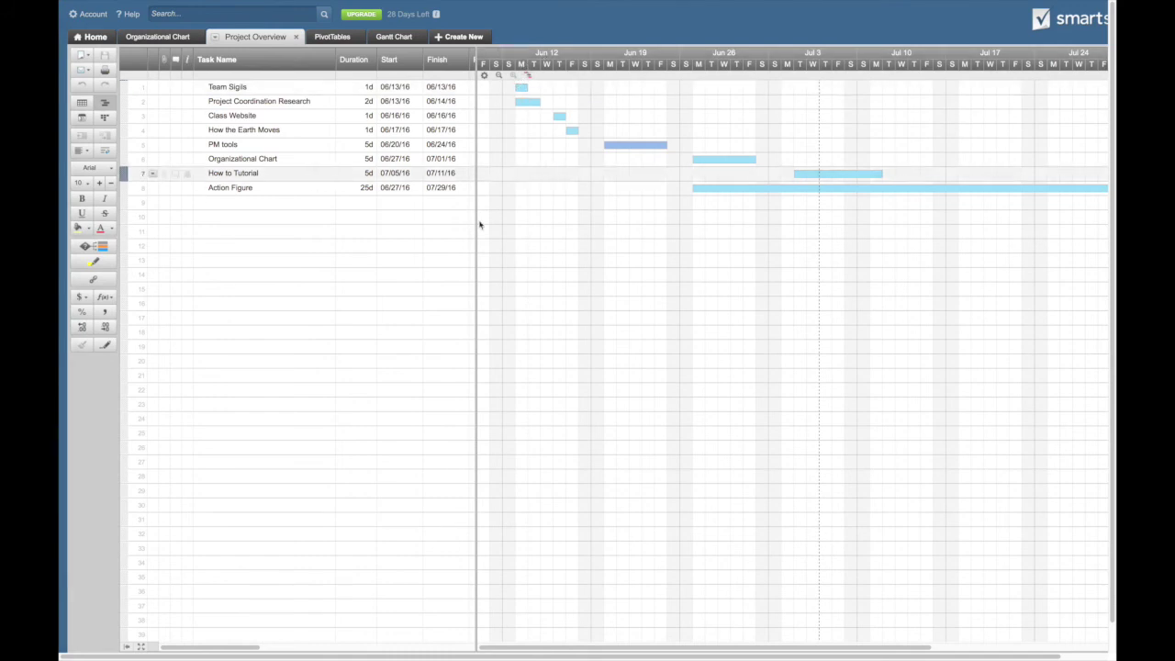
pyautogui.hscroll(2, 704, 205)
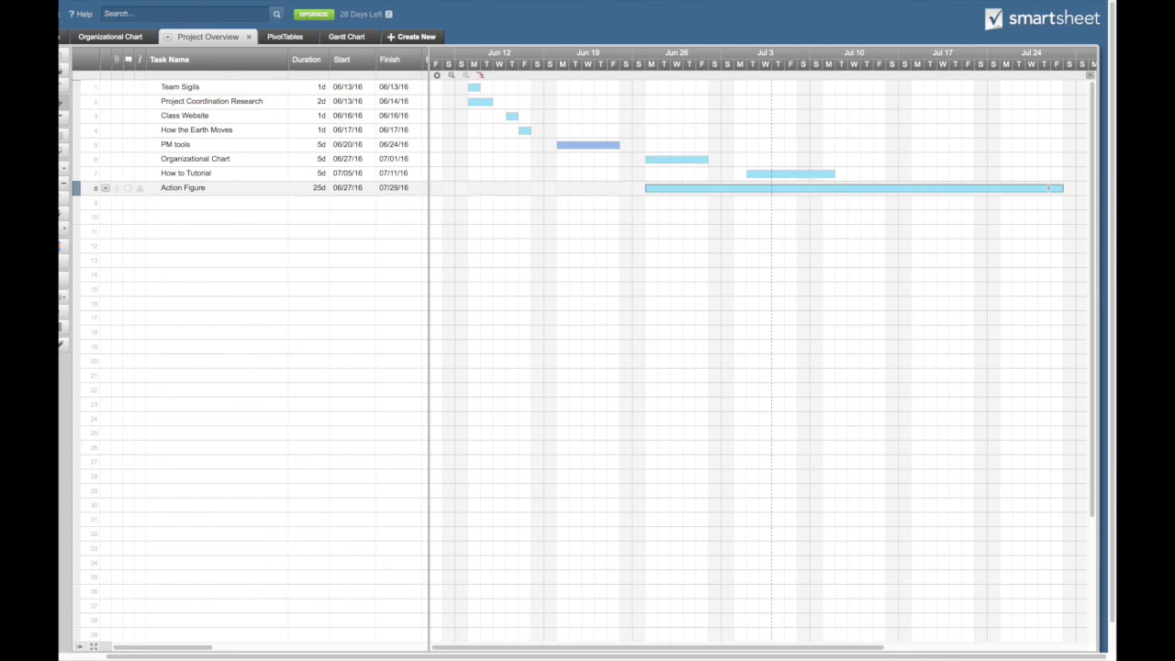
pyautogui.hscroll(-1, 1049, 188)
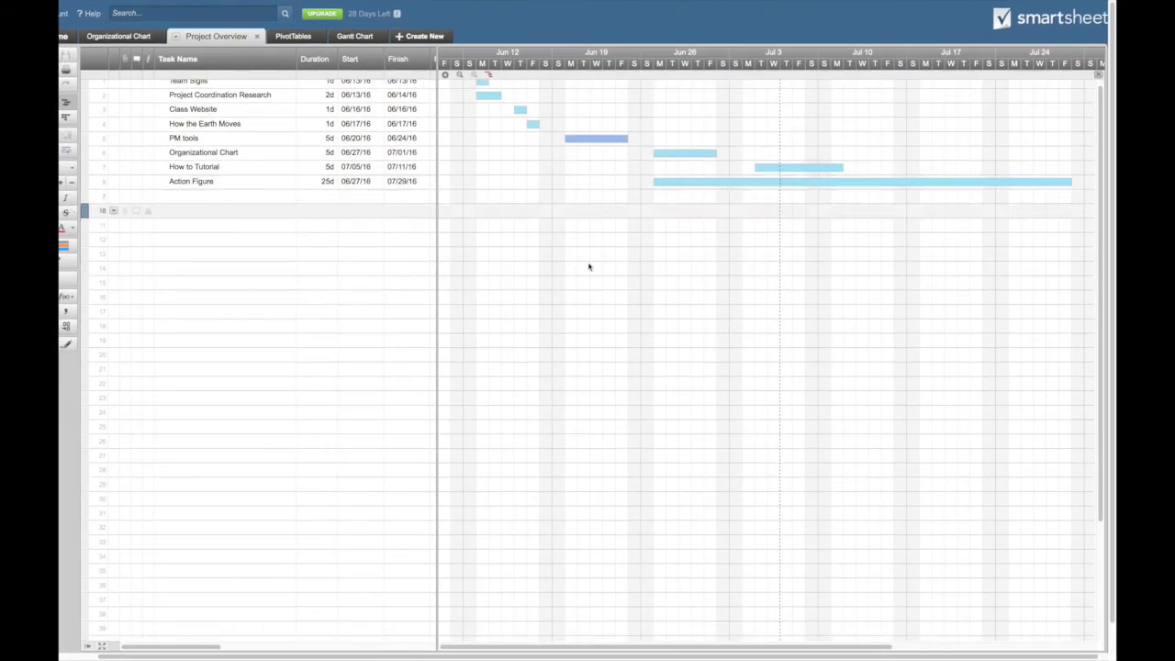
pyautogui.hscroll(1, 462, 287)
pyautogui.hscroll(-2, 171, 245)
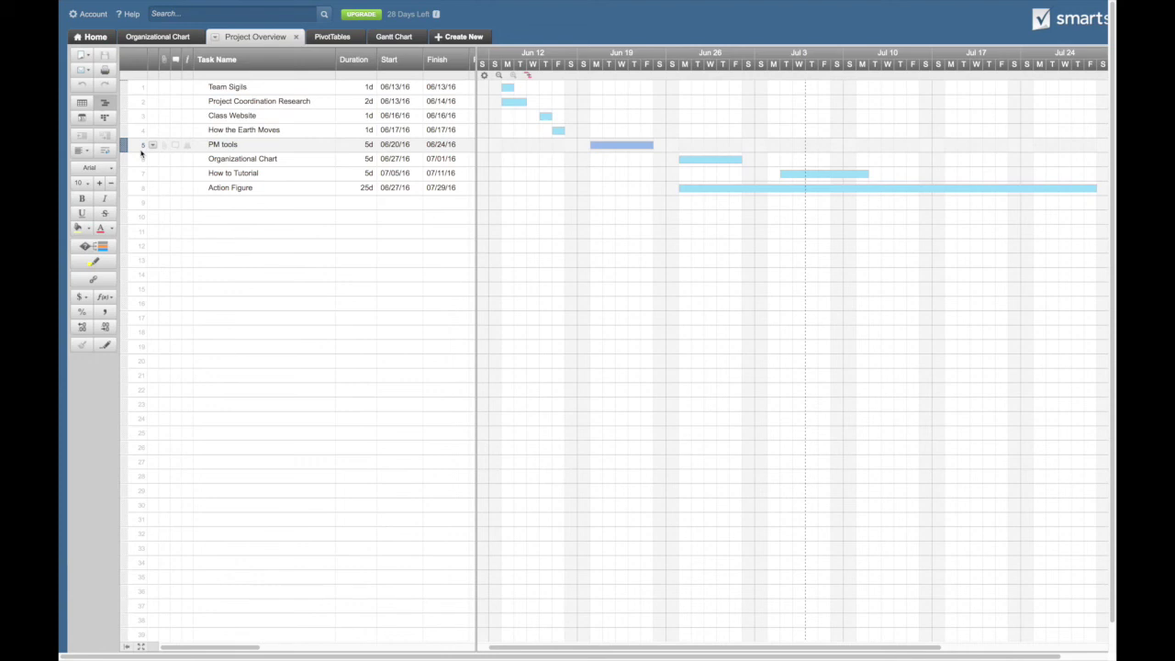
# Step: Show the project tasks as cards, and try moving the How to Tutorial card to Complete and back to In Progress
pyautogui.click(105, 118)
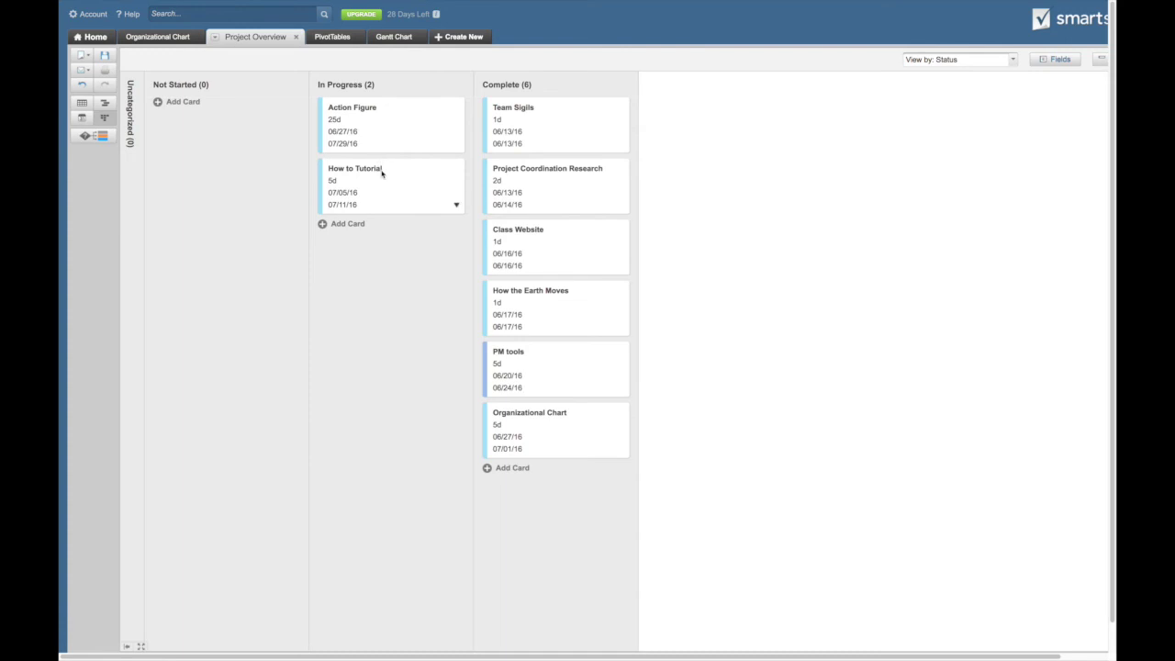
pyautogui.moveTo(382, 172); pyautogui.dragTo(486, 476)
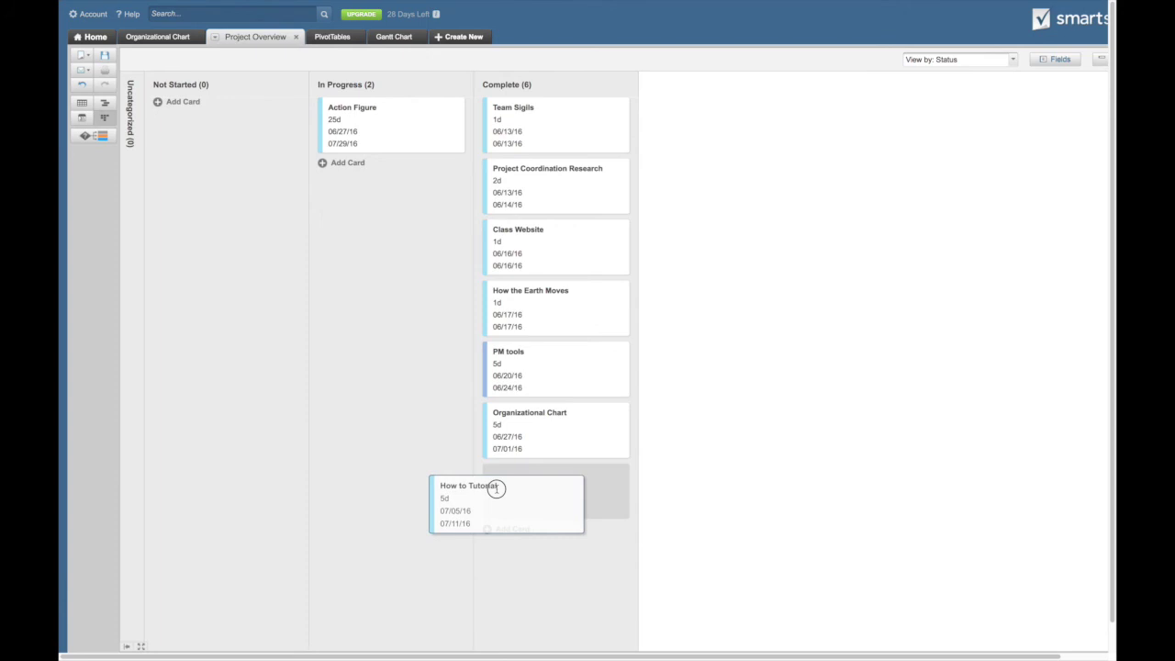
pyautogui.moveTo(496, 489); pyautogui.dragTo(496, 488)
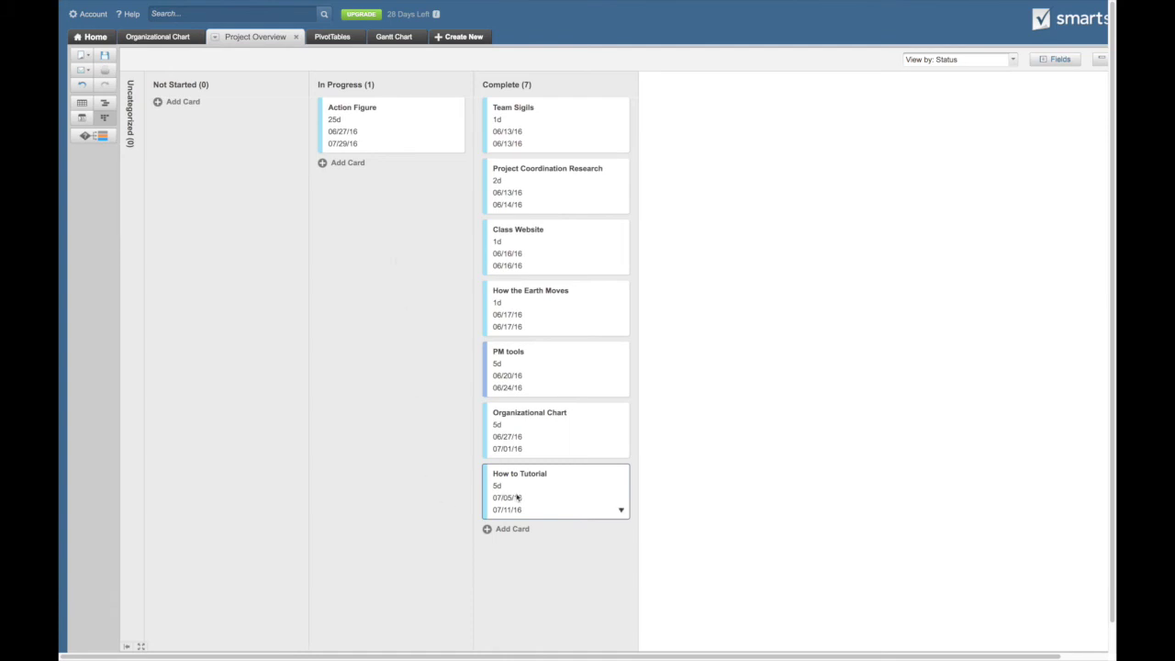
pyautogui.moveTo(518, 497); pyautogui.dragTo(327, 211)
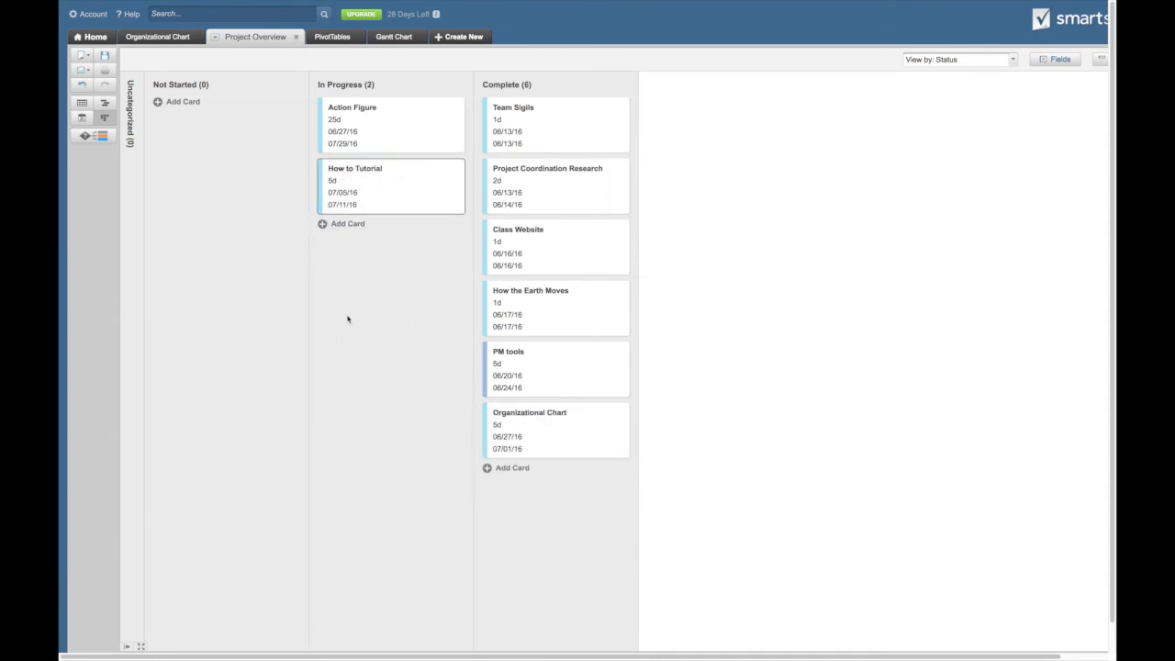
pyautogui.click(104, 103)
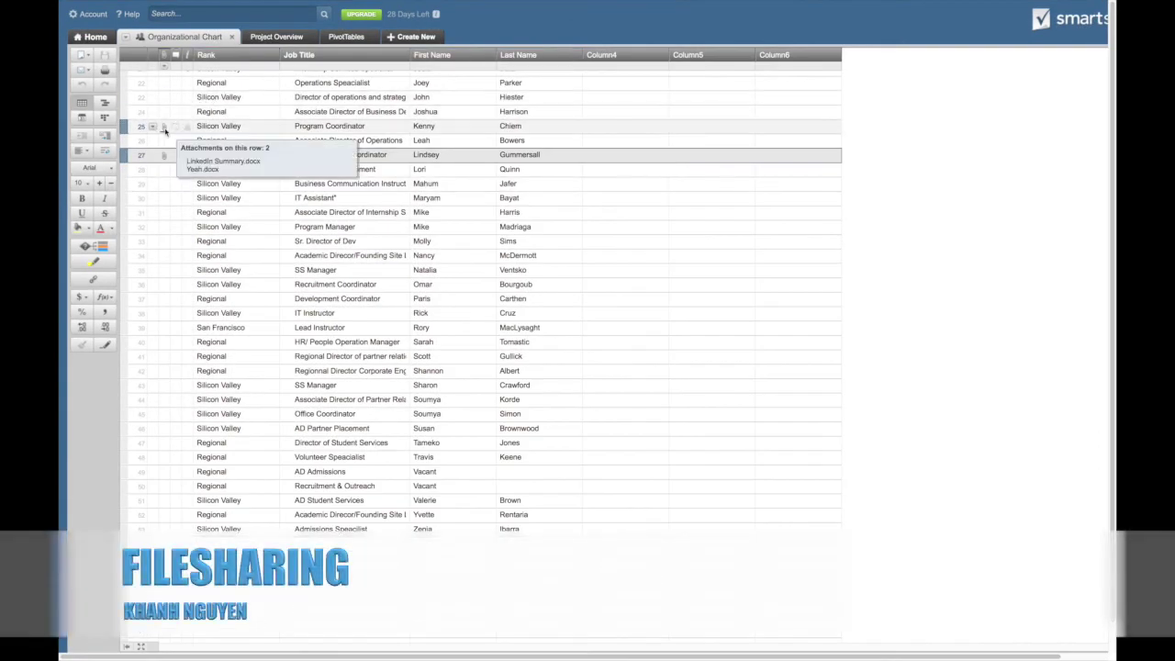
# Step: Attach the June 30, 3:14 PM Status Report (BUS 102 LAB) PDF from the computer's Desktop to row 25 of the Organizational Chart
pyautogui.click(165, 129)
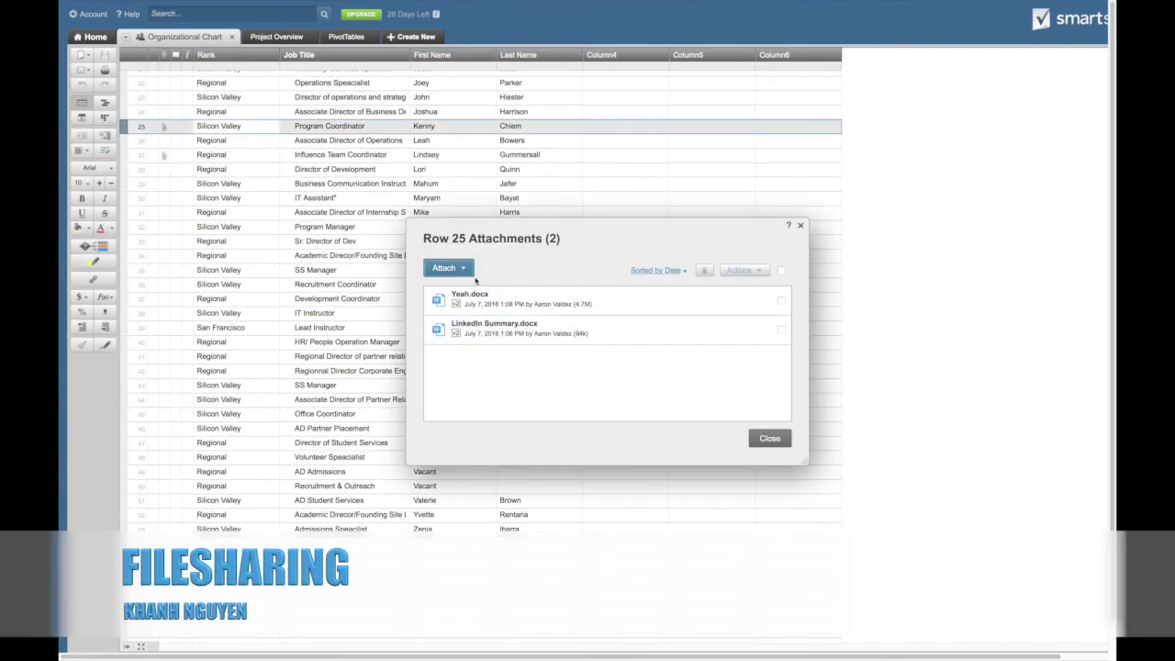
pyautogui.click(450, 269)
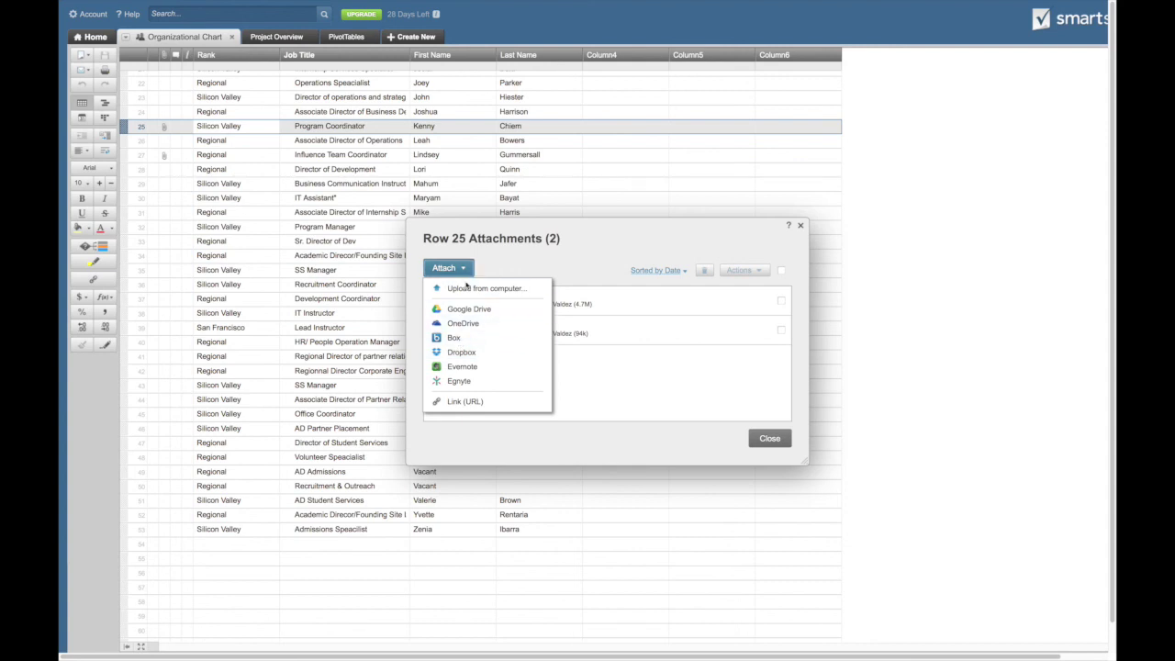
pyautogui.click(469, 292)
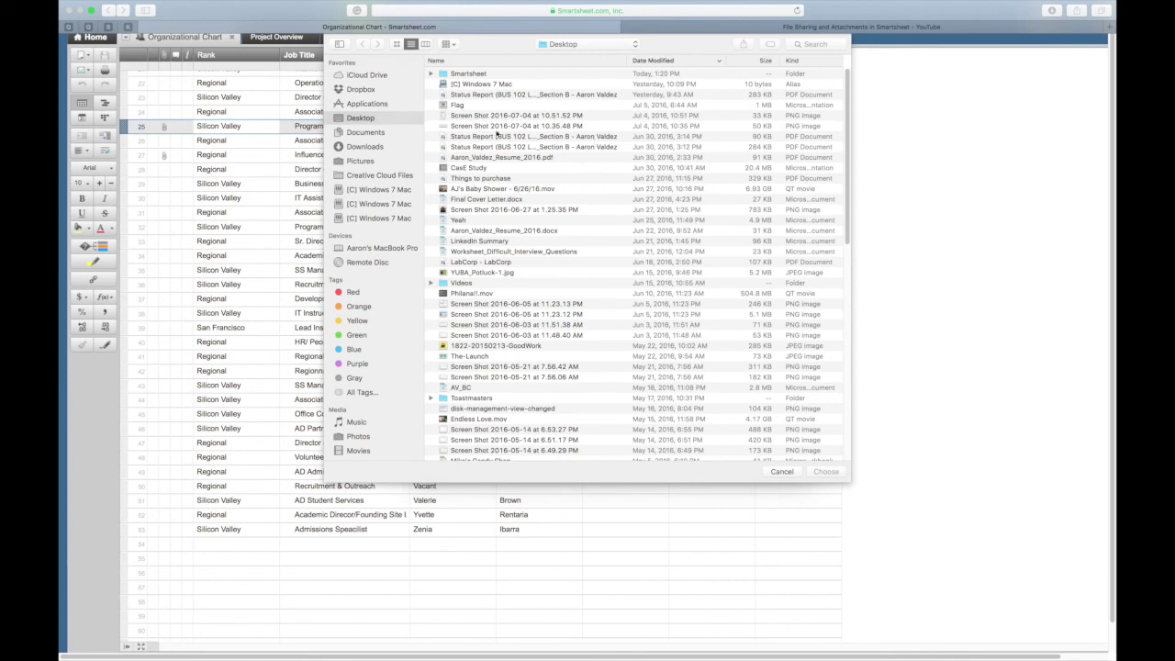
pyautogui.click(486, 139)
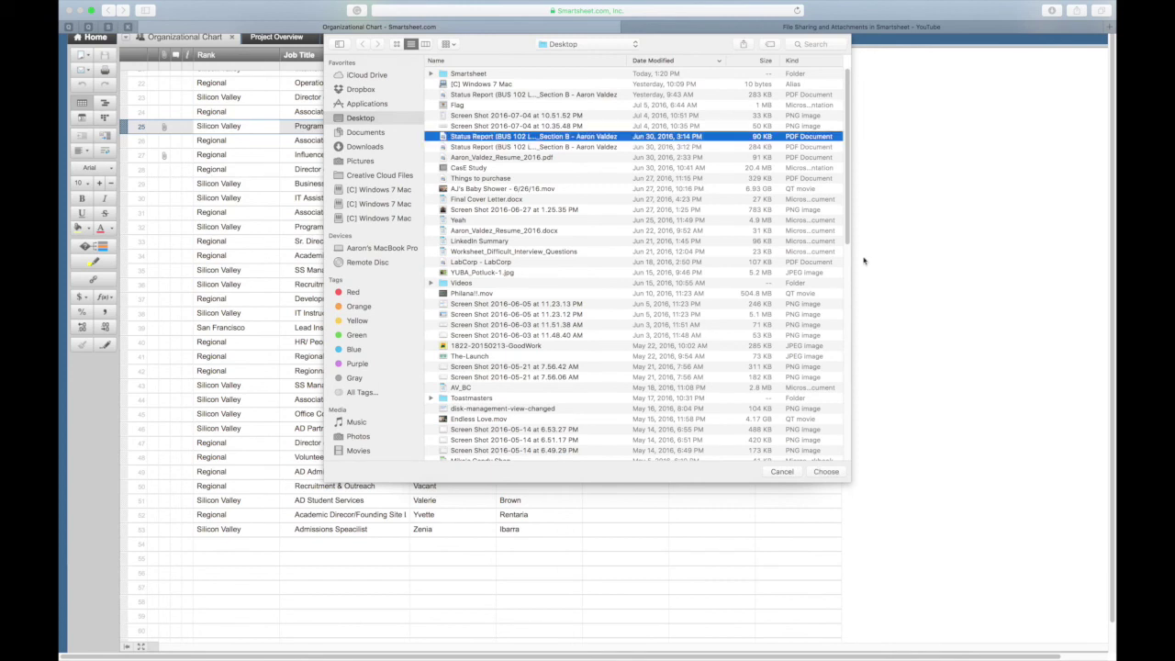
pyautogui.click(827, 472)
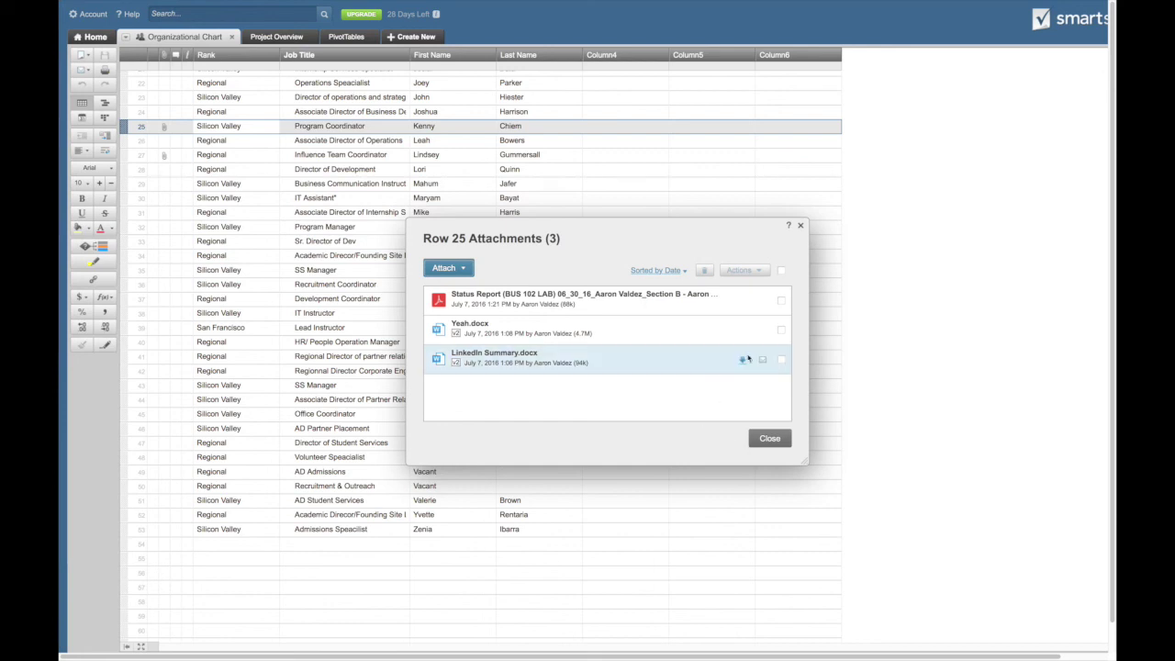
# Step: Upload the June 30, 3:14 PM Status Report PDF from the Desktop as a new version of row 25's Status Report attachment
pyautogui.click(781, 303)
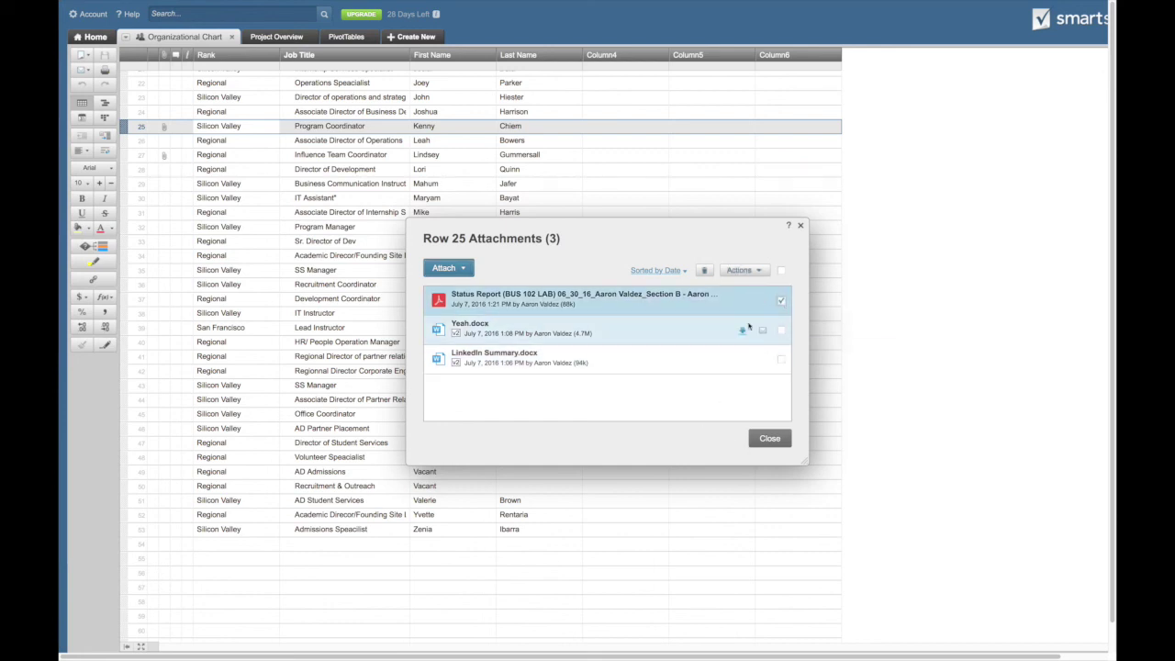
pyautogui.click(742, 270)
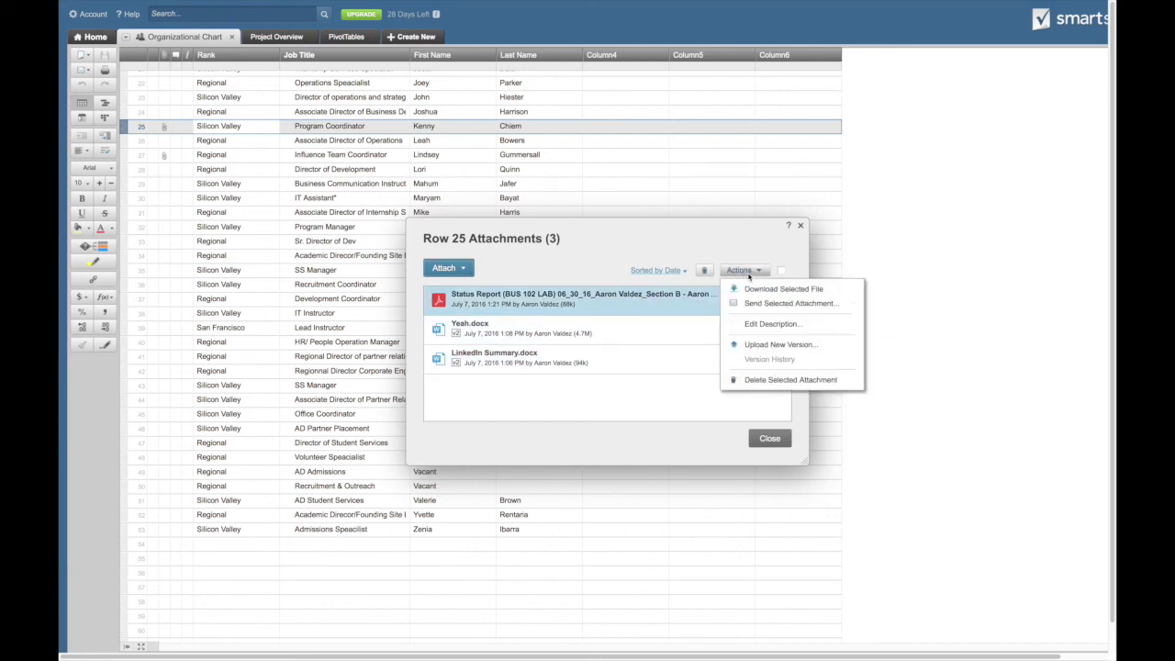
pyautogui.click(768, 346)
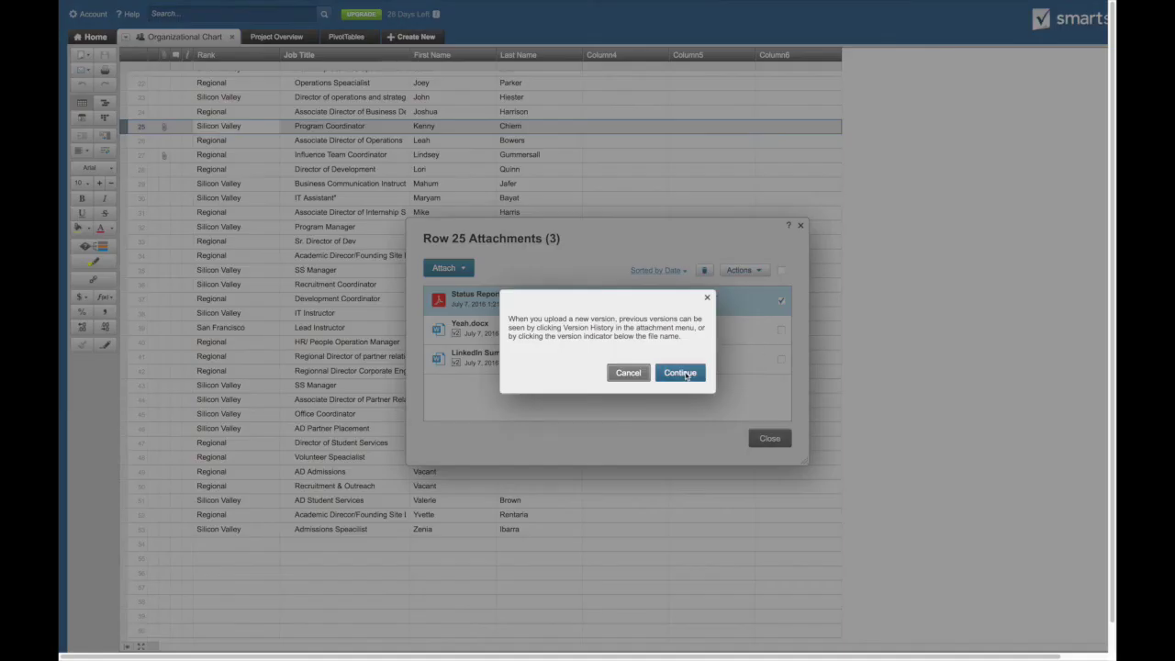
pyautogui.click(682, 372)
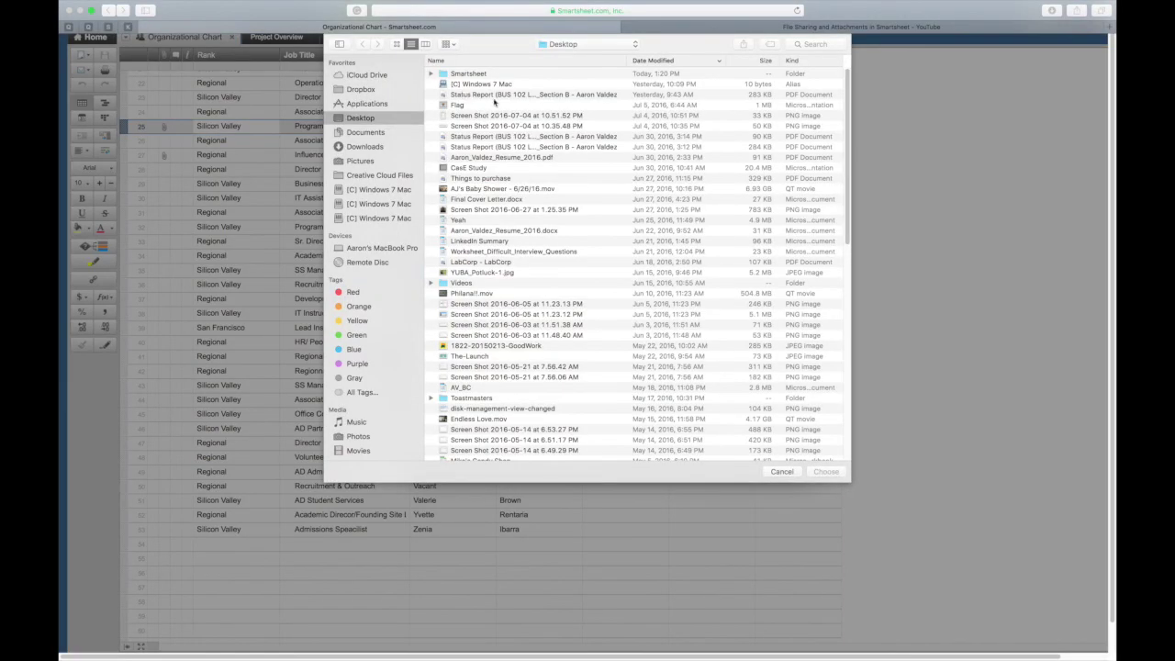
pyautogui.click(490, 137)
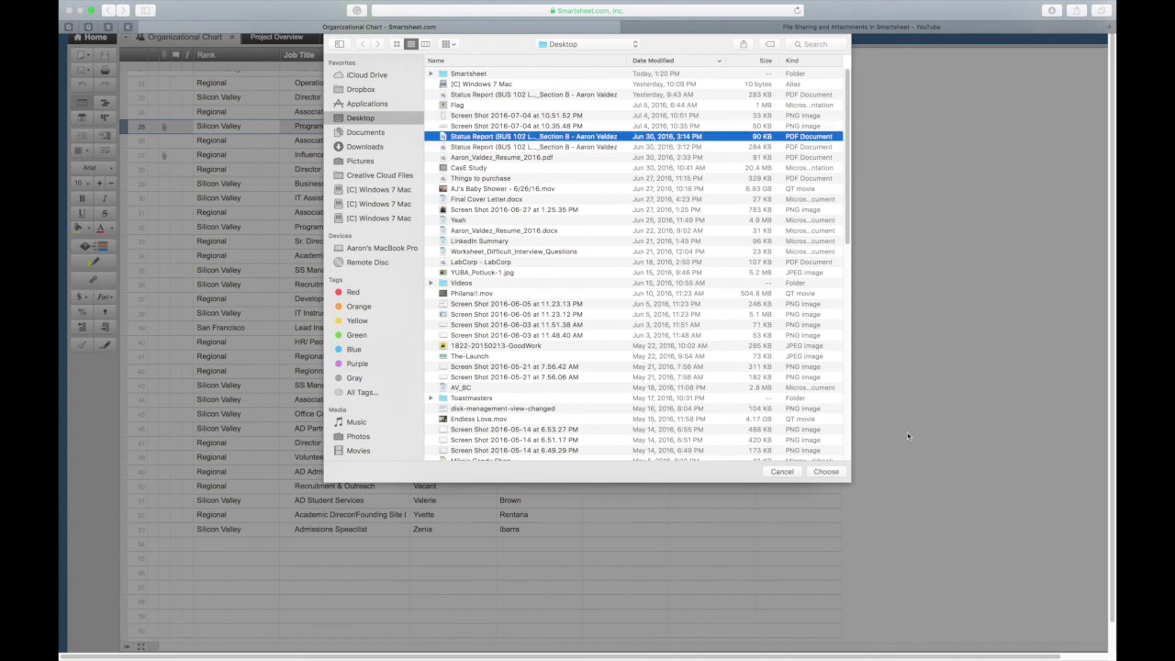
pyautogui.click(827, 472)
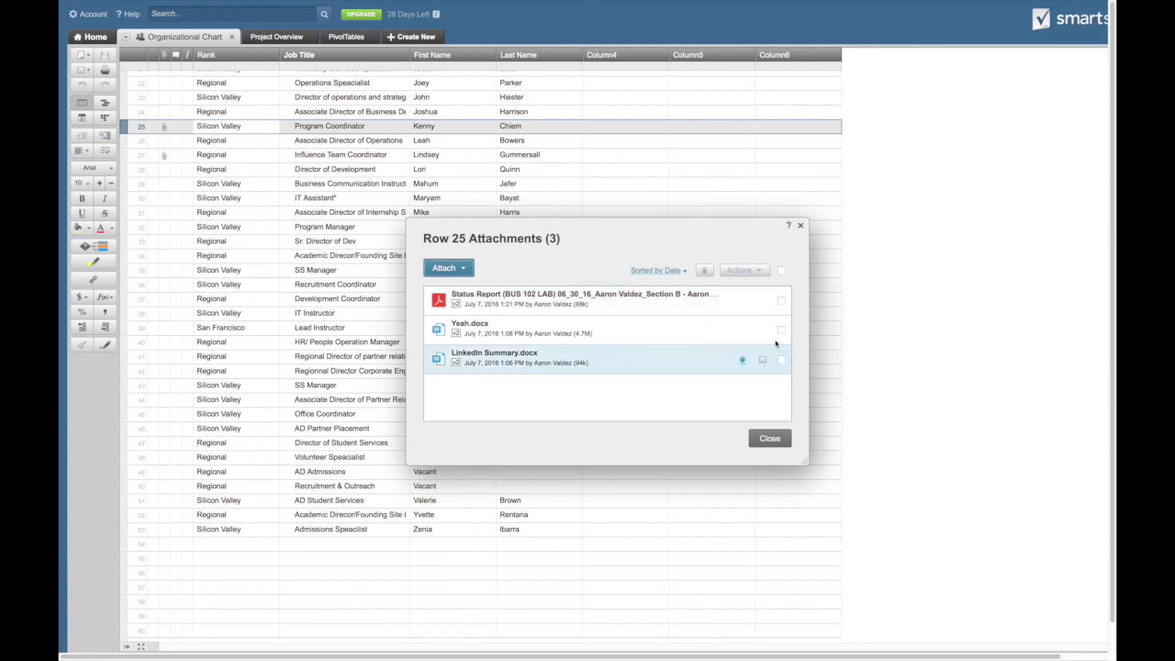
# Step: Send the Status Report attachment to the suggested contact's e-mail beginning with "k", keeping the default subject and message, and close row 25's attachments
pyautogui.click(764, 303)
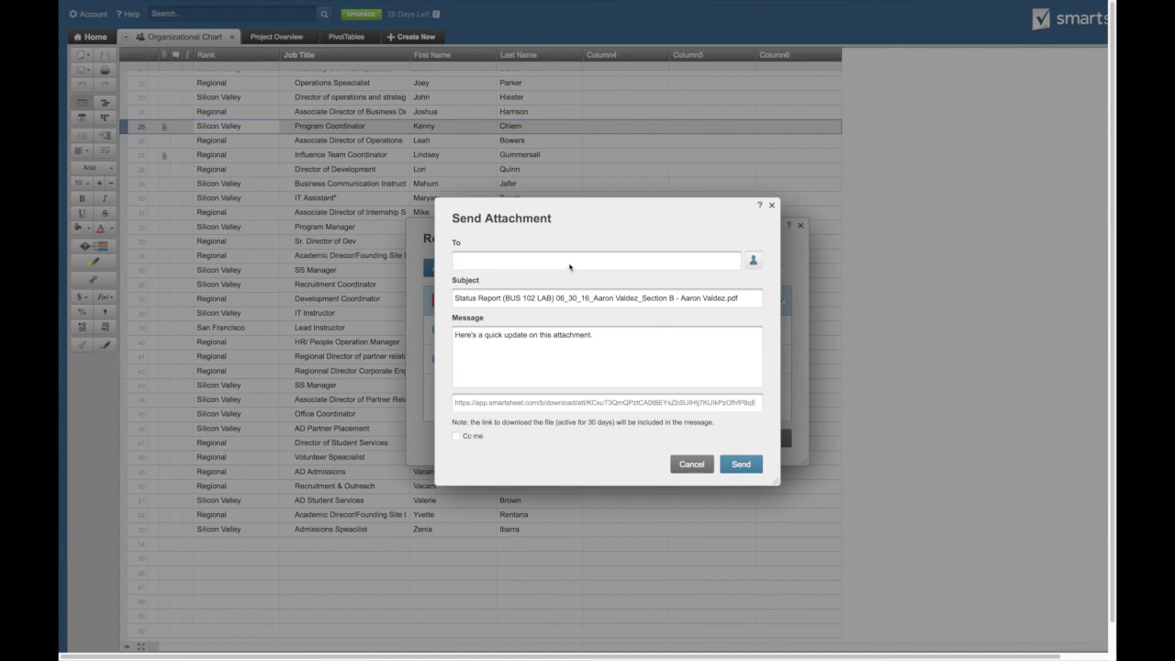
pyautogui.click(569, 265)
pyautogui.write('k')
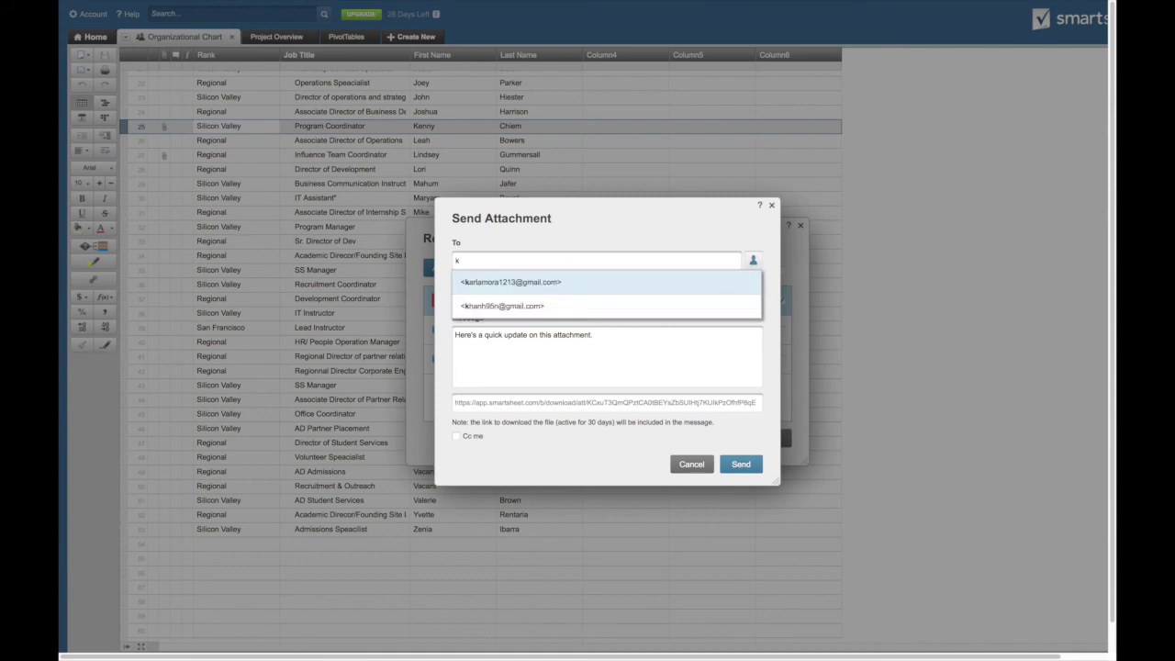
pyautogui.click(543, 305)
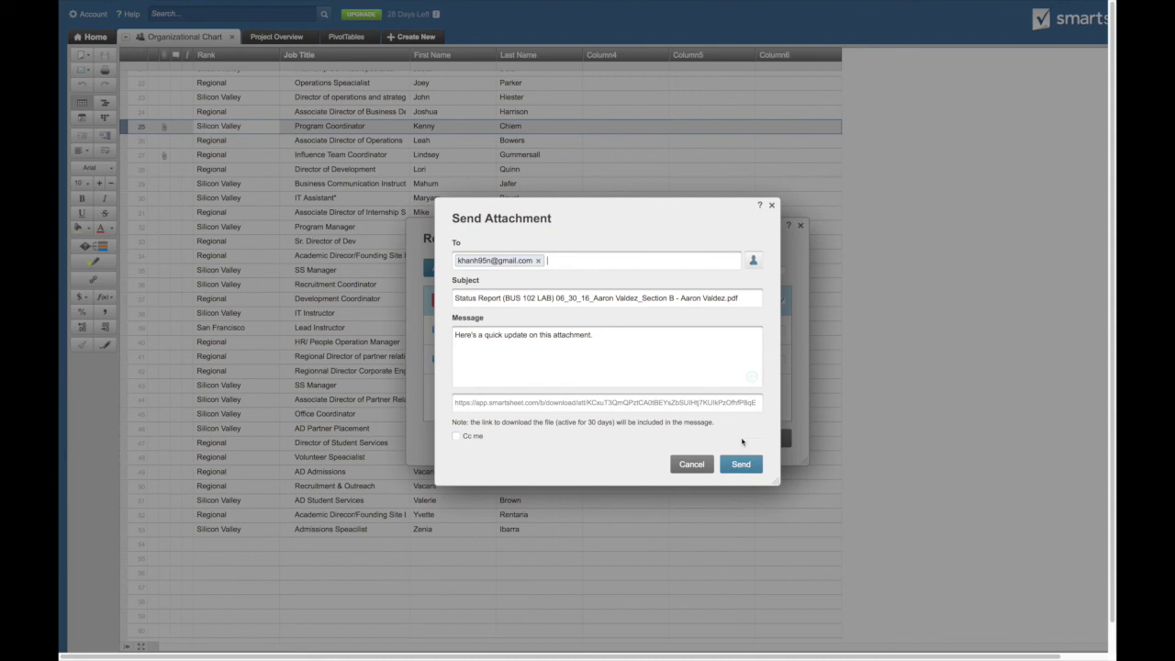
pyautogui.click(741, 465)
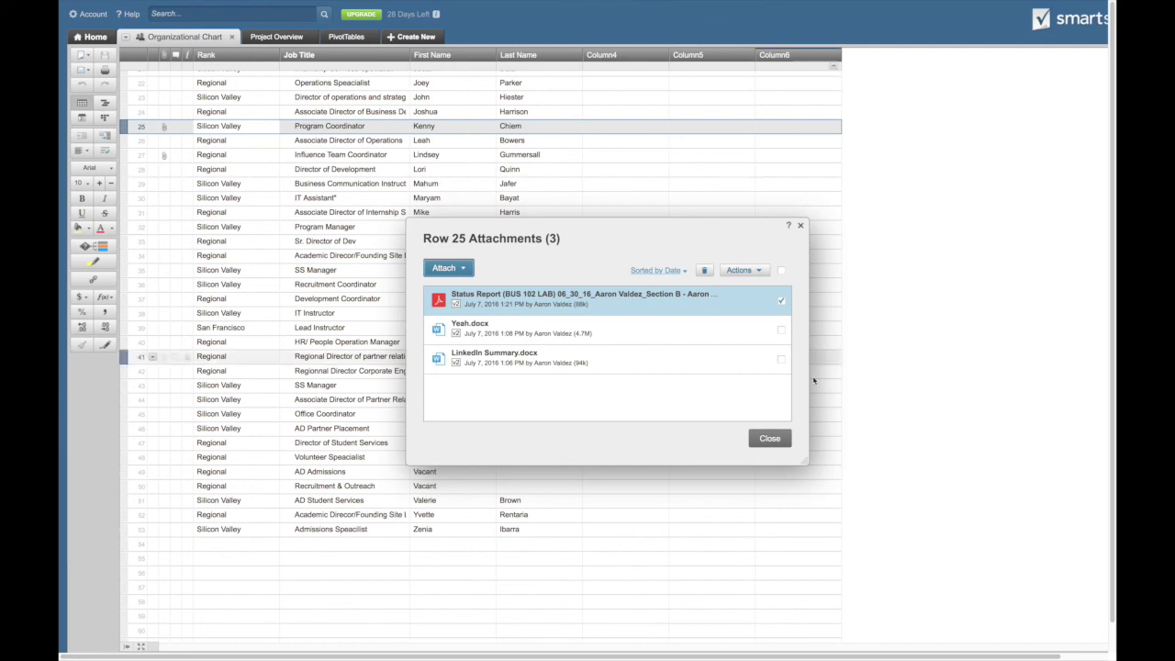
pyautogui.click(780, 441)
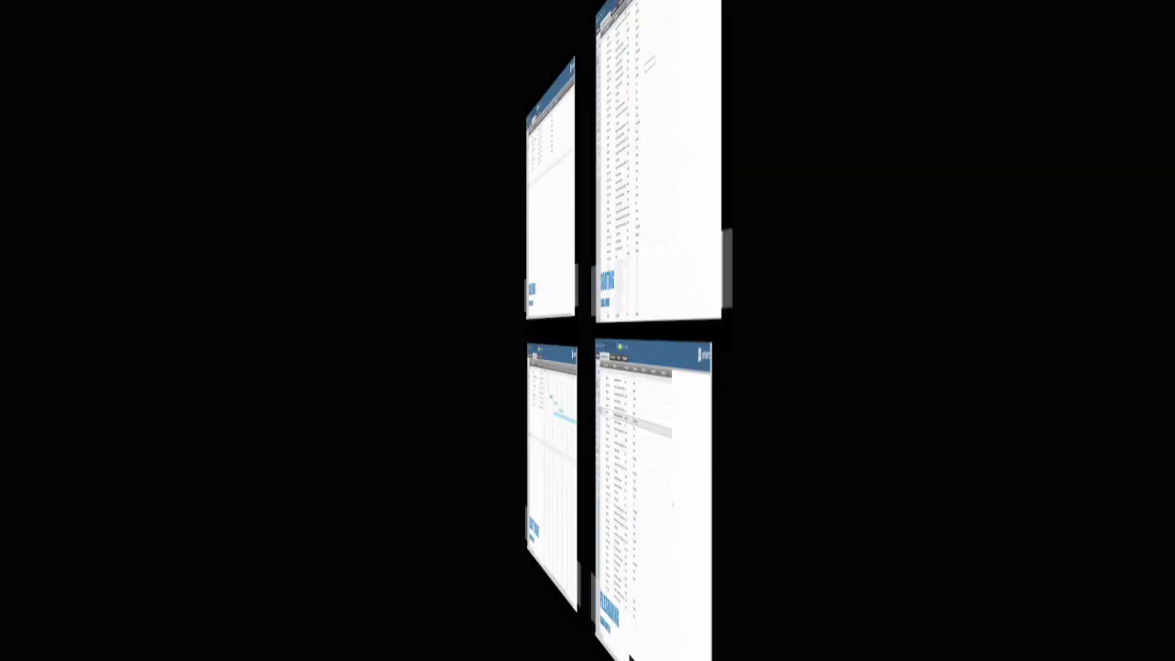